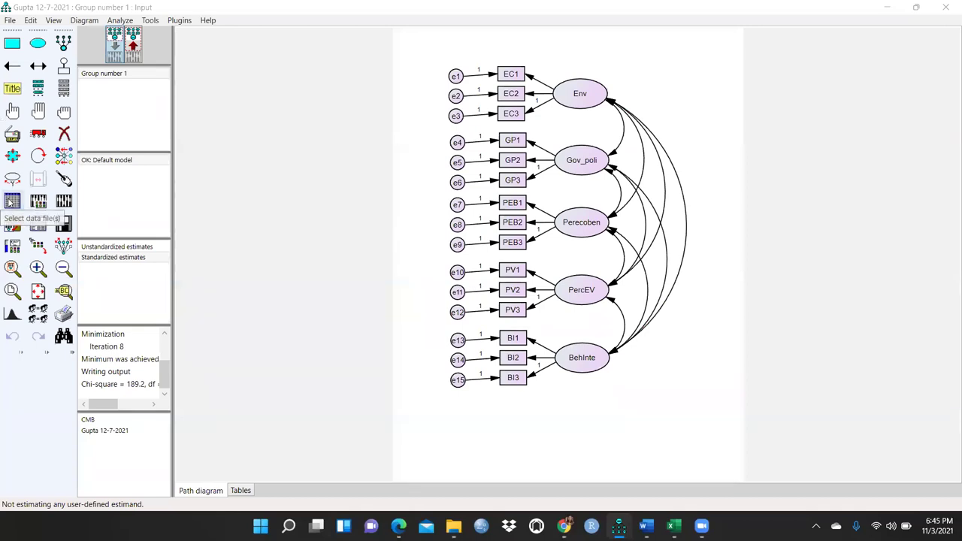
Check the data file assigned to the model and review the estimation settings in the analysis properties
left_click(12, 201)
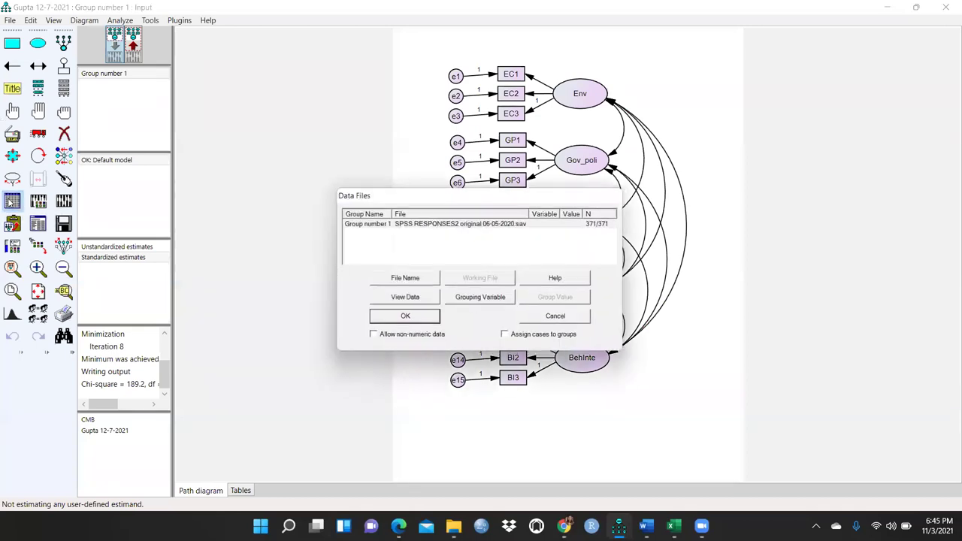
left_click(410, 320)
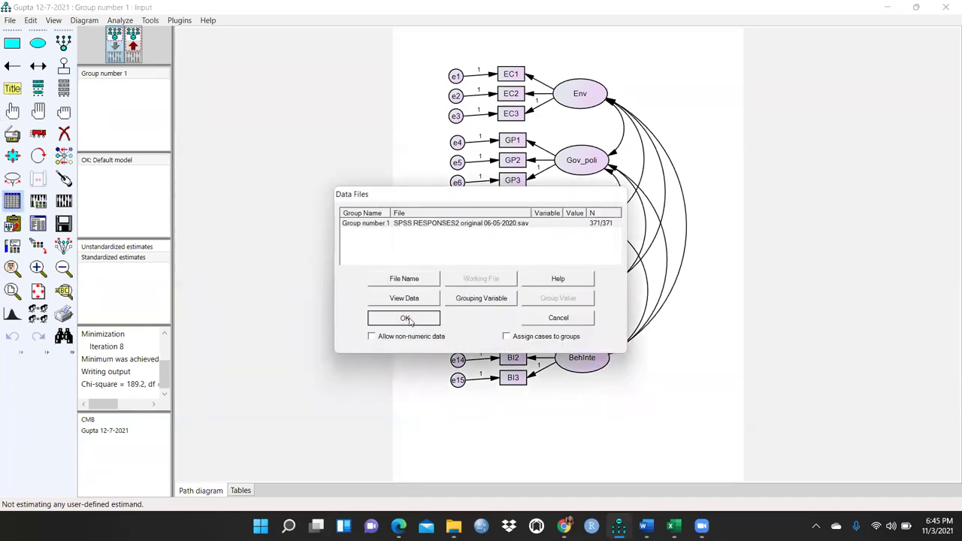
left_click(39, 201)
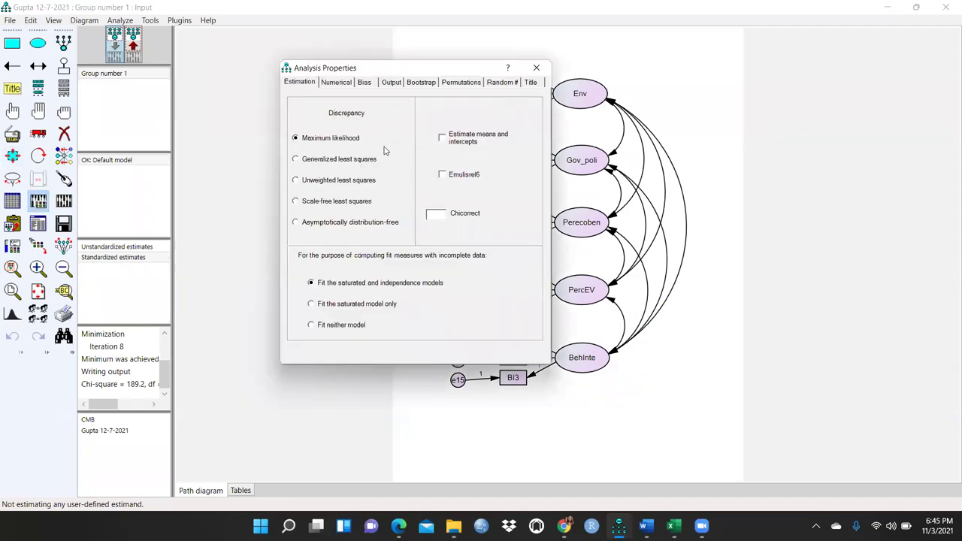
left_click(536, 67)
Calculate the estimates for the five-factor model and display the output path diagram
left_click(64, 202)
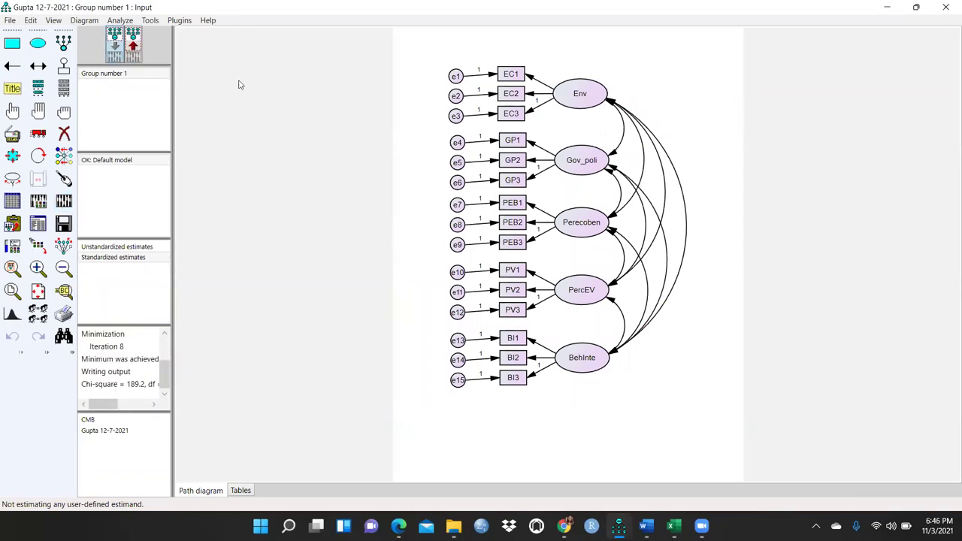
left_click(133, 50)
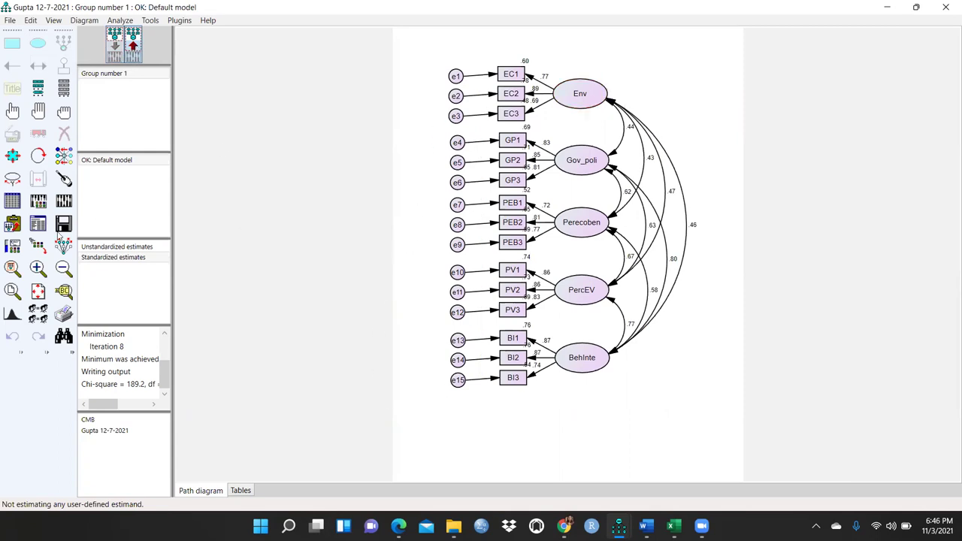
Open the text output full screen and review the Model Fit tables
left_click(38, 224)
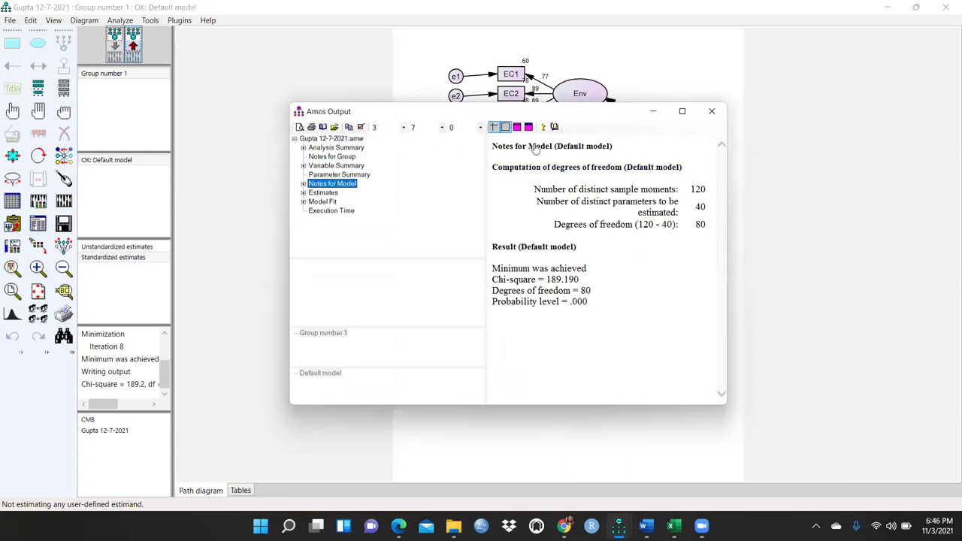
left_click(681, 111)
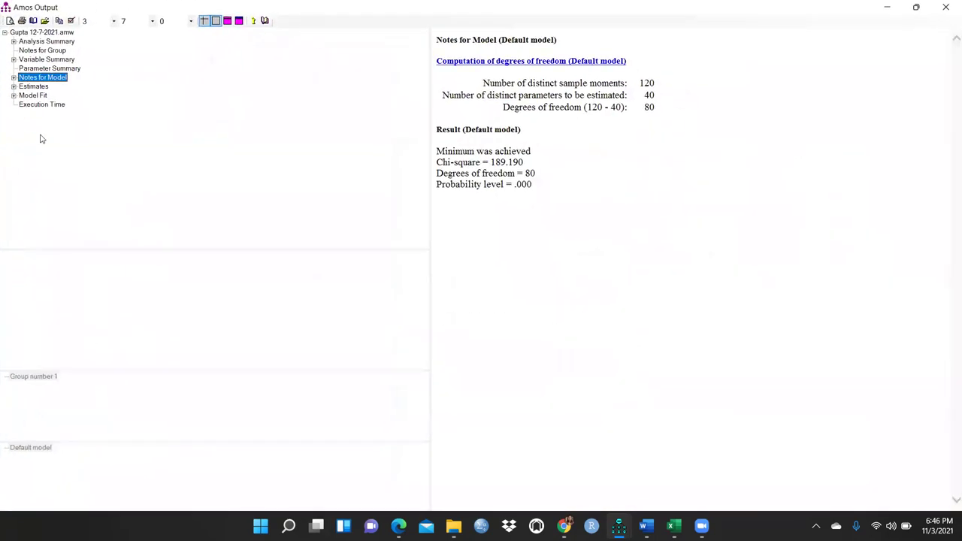
left_click(32, 95)
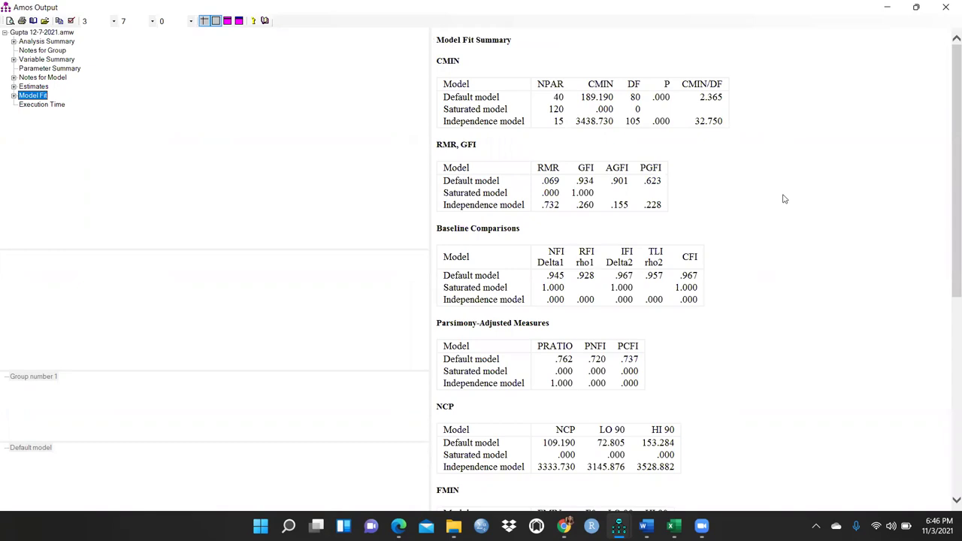
scroll(784, 200, "down", 4)
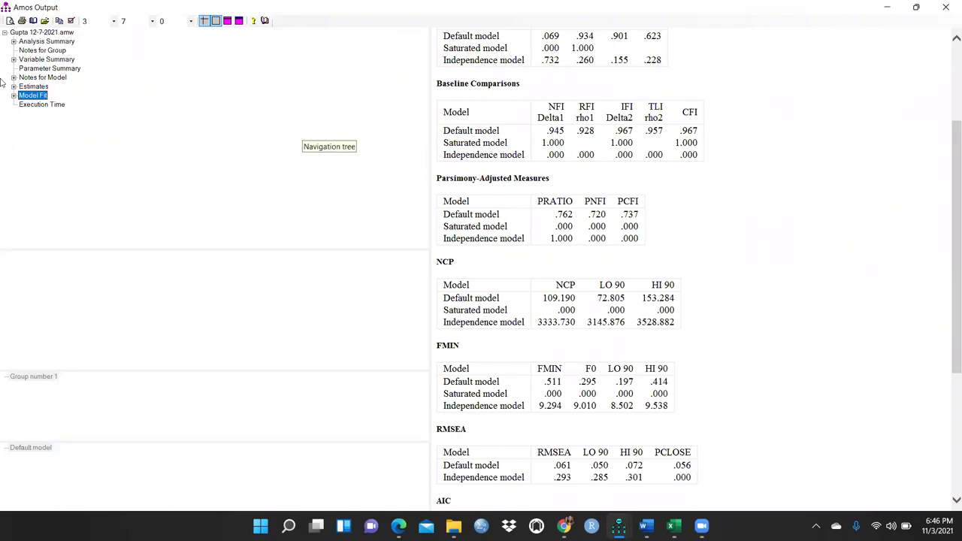
Copy the Standardized Regression Weights table from the Estimates output
left_click(34, 88)
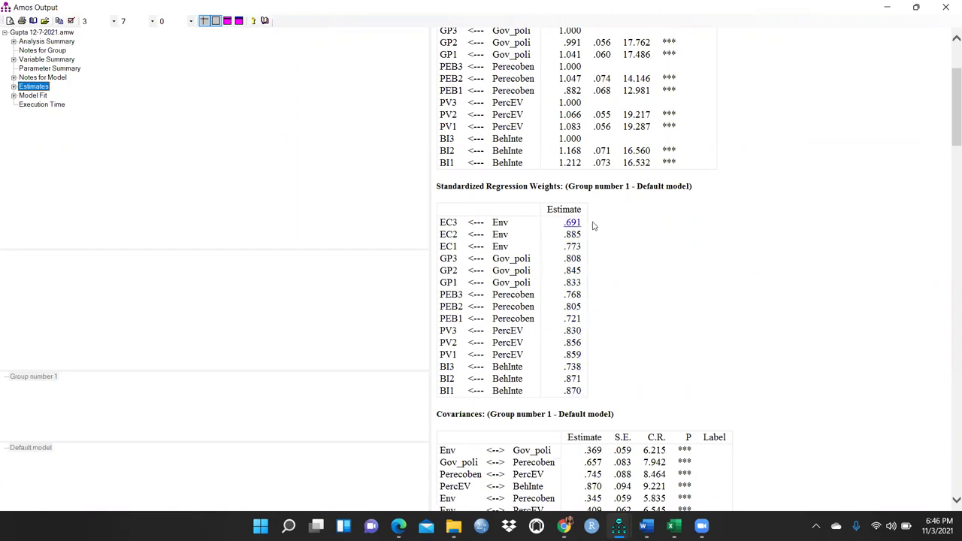
left_click(632, 222)
left_click(486, 197)
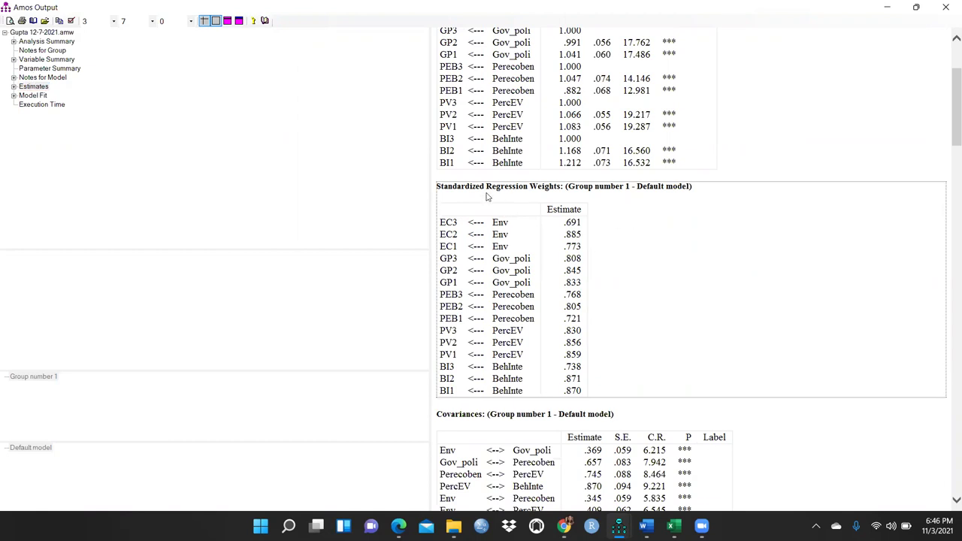
right_click(486, 197)
left_click(513, 213)
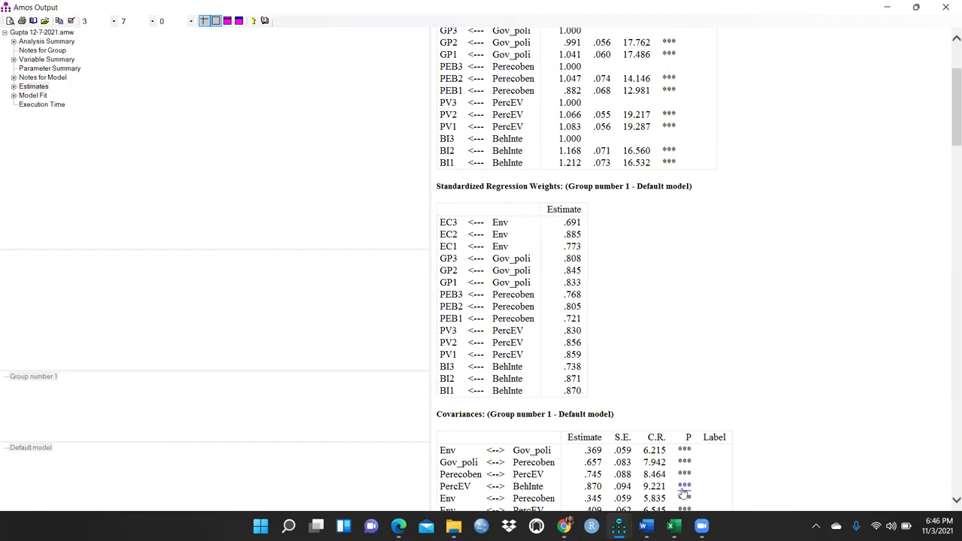
Switch to Excel and paste the standardized regression weights into Sheet2 of the Comm method bias workbook, starting at cell A1
key("alt+Tab")
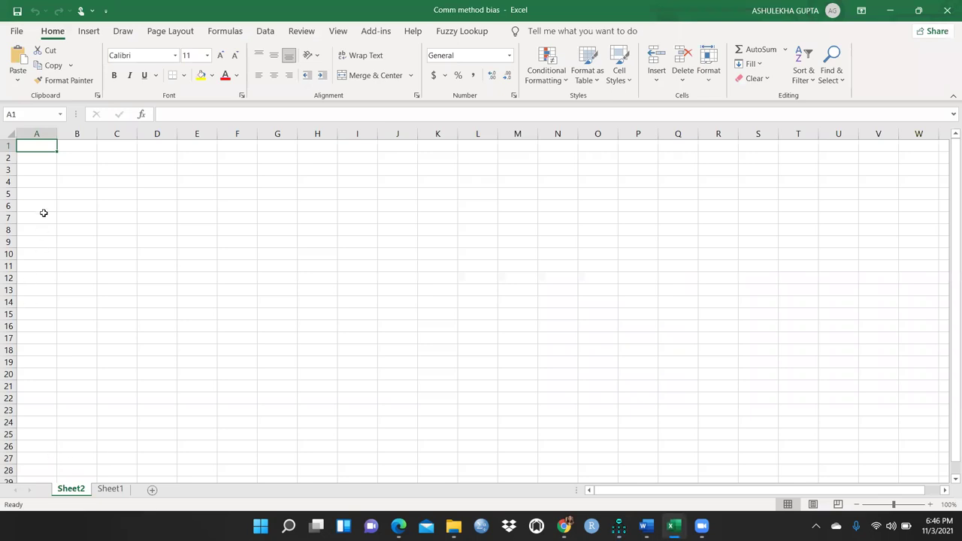
right_click(43, 148)
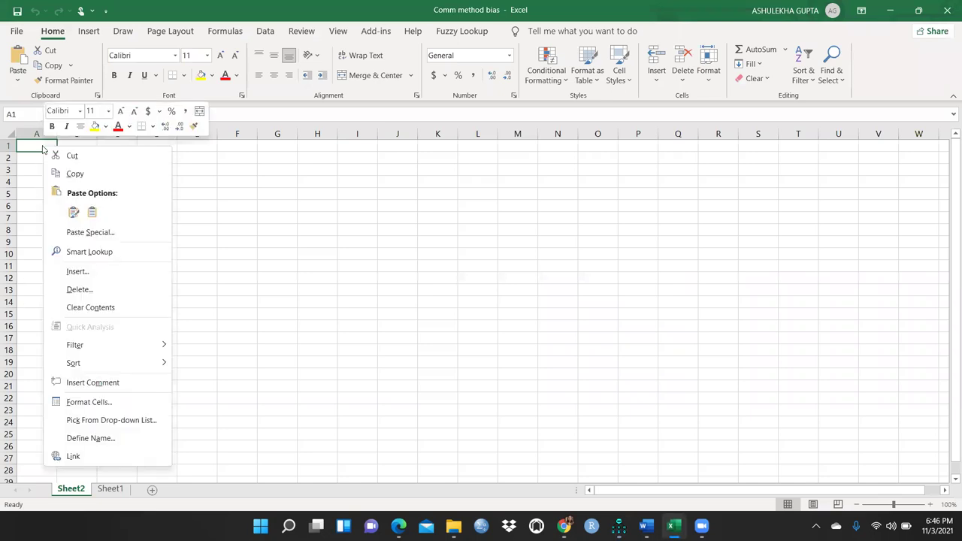
left_click(72, 211)
left_click(357, 236)
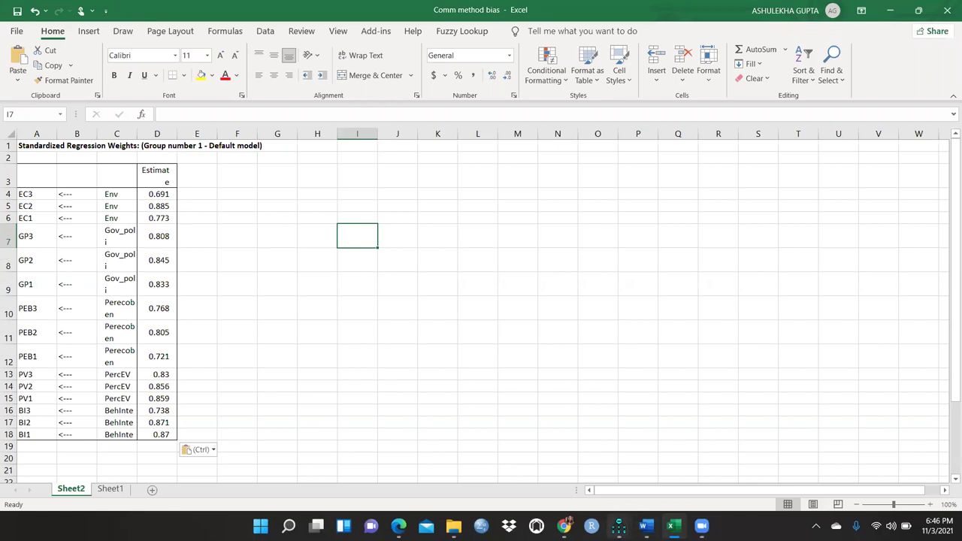
Switch back to the Amos model, view the unstandardized estimates on the diagram and return to the input path diagram
left_click(618, 526)
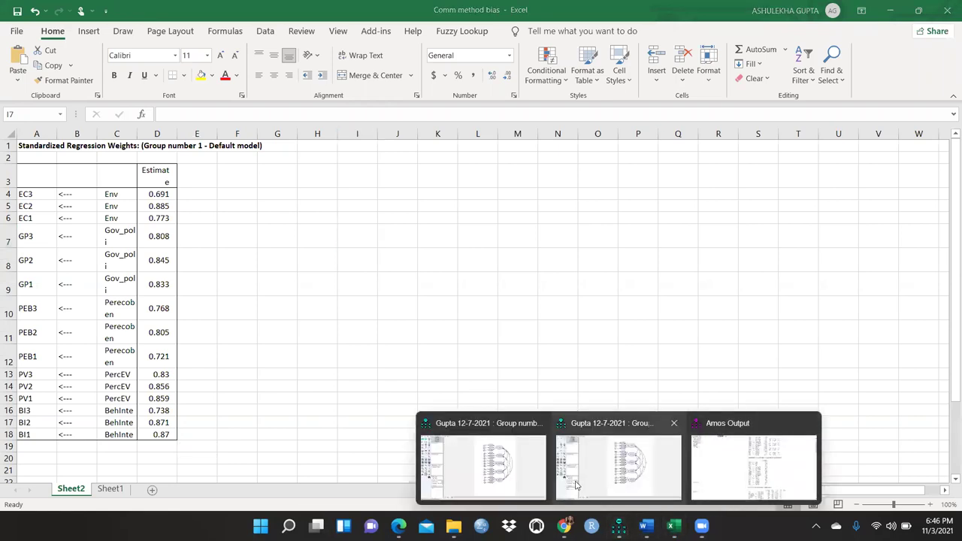
left_click(634, 472)
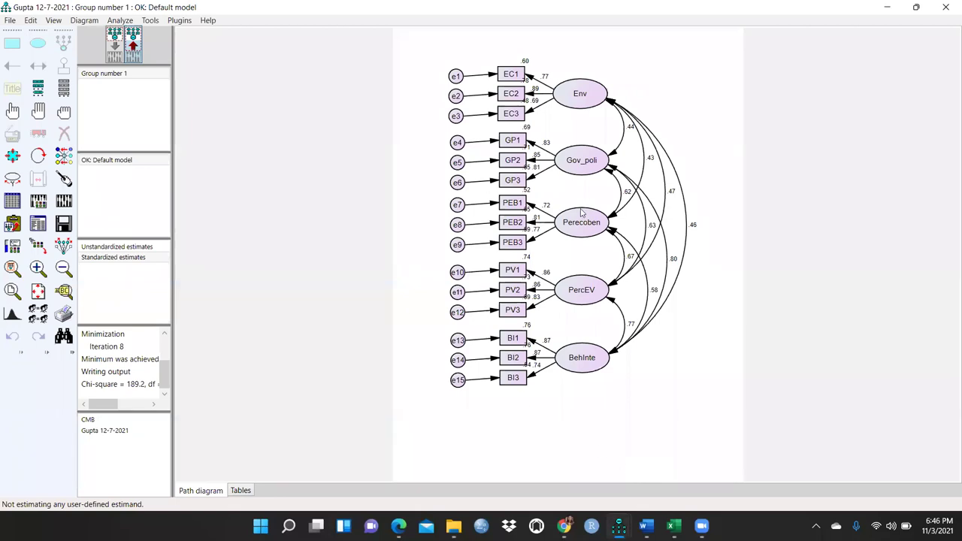
left_click(134, 247)
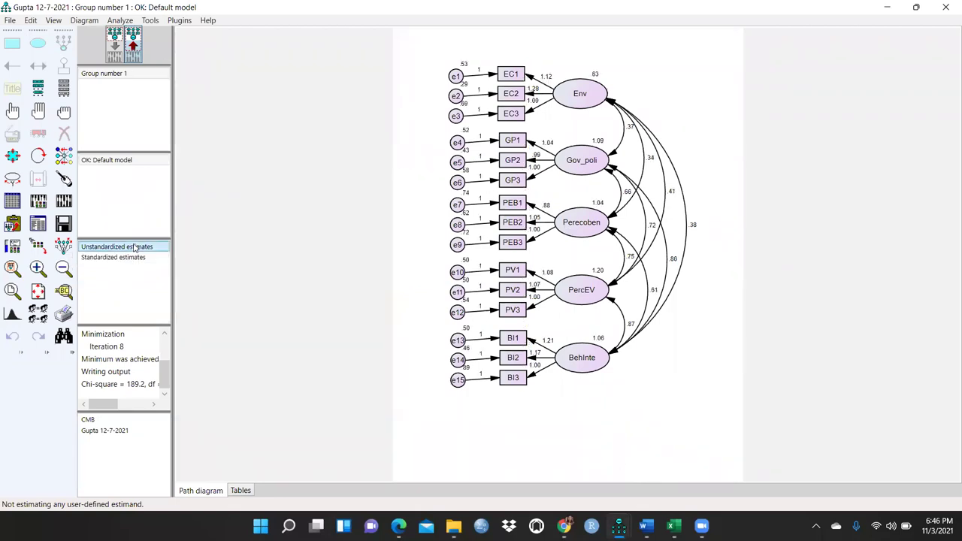
left_click(117, 47)
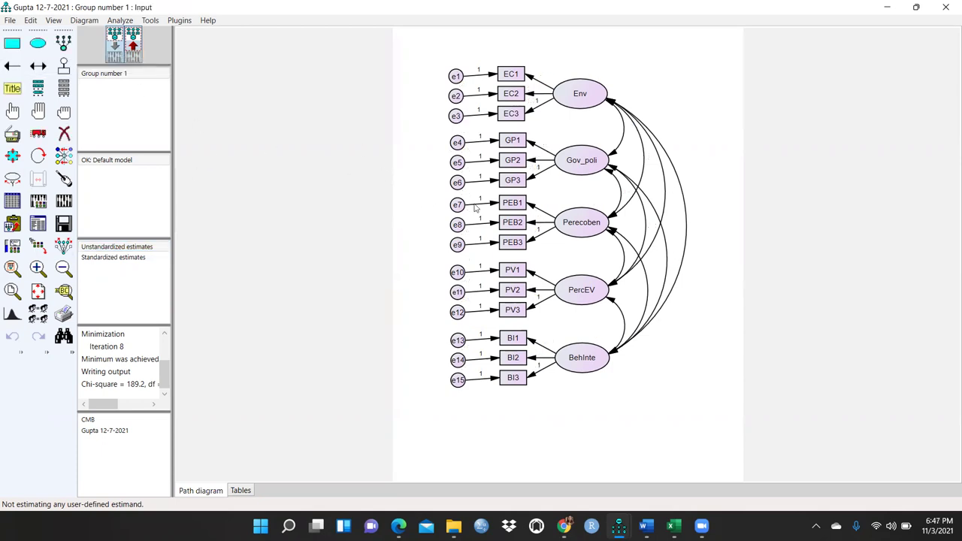
Set the diagram's paper size to Landscape - A4 in the interface properties
left_click(54, 23)
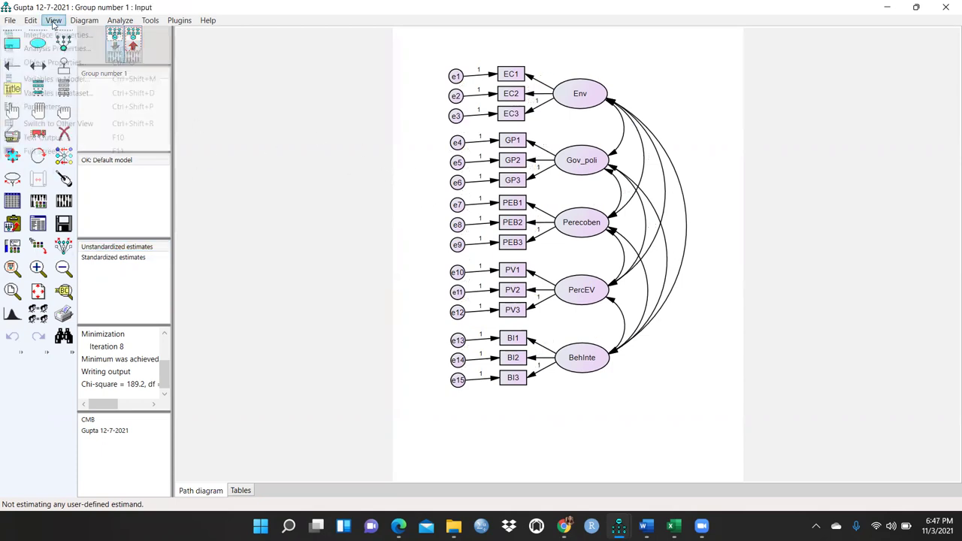
left_click(56, 34)
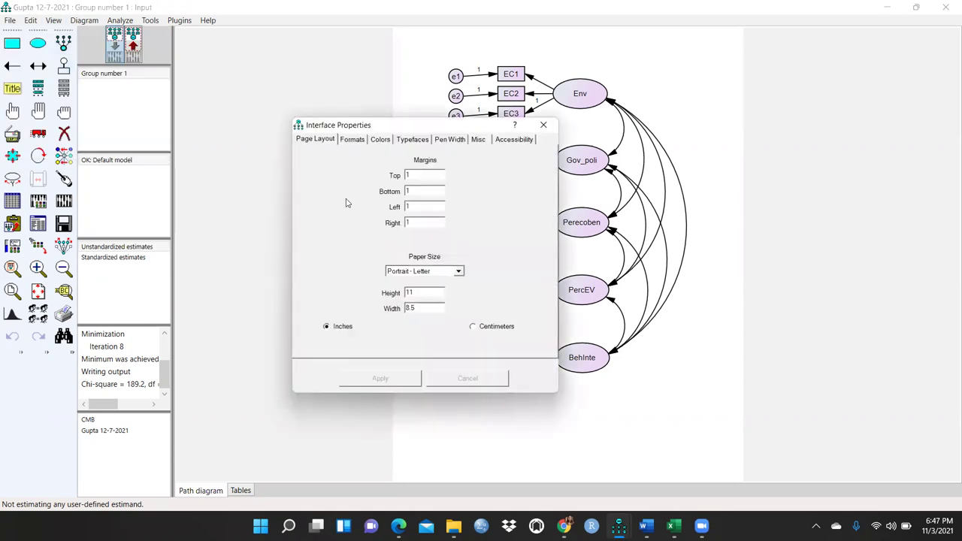
left_click(459, 273)
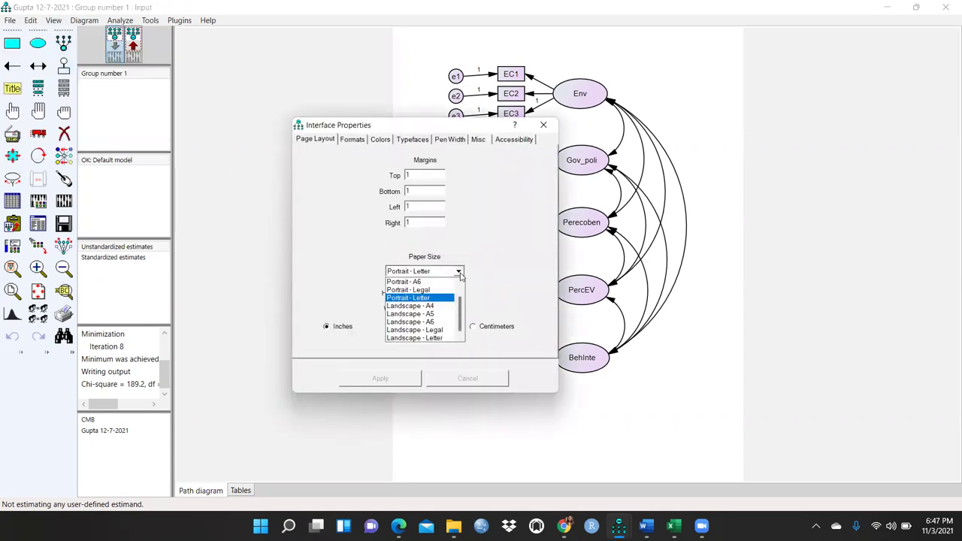
left_click(414, 306)
left_click(397, 379)
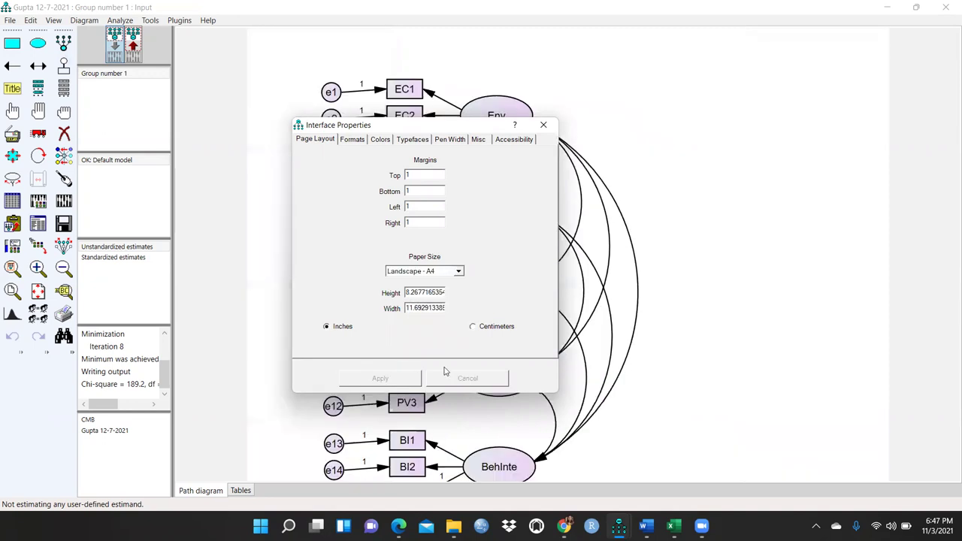
left_click(544, 124)
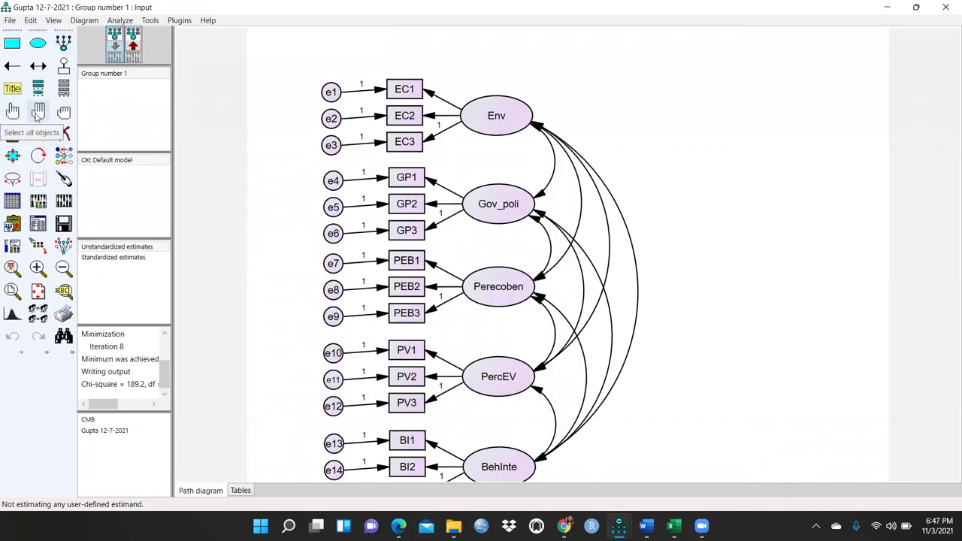
Move the entire model to the right side of the page, leaving blank space on its left, and deselect all objects
left_click(37, 111)
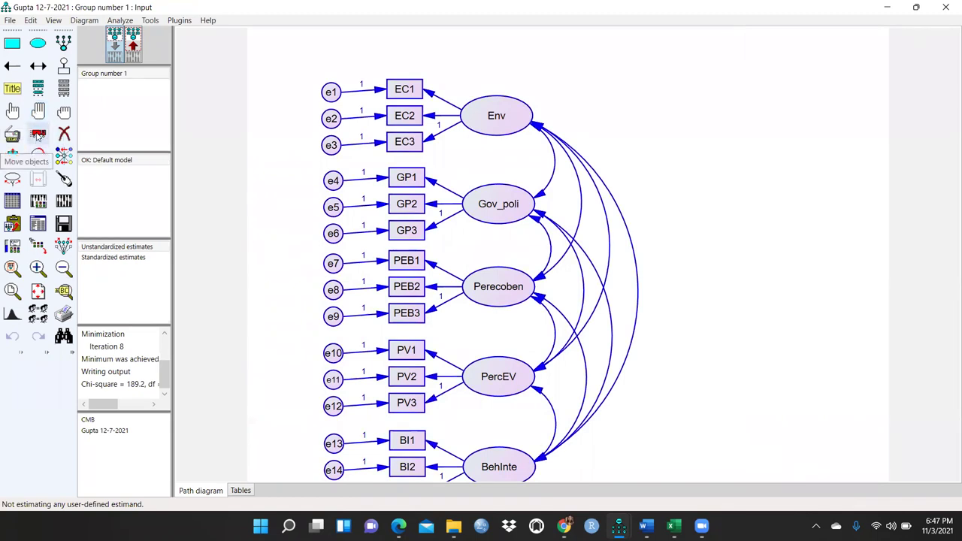
left_click(38, 134)
left_click_drag(506, 208, 732, 186)
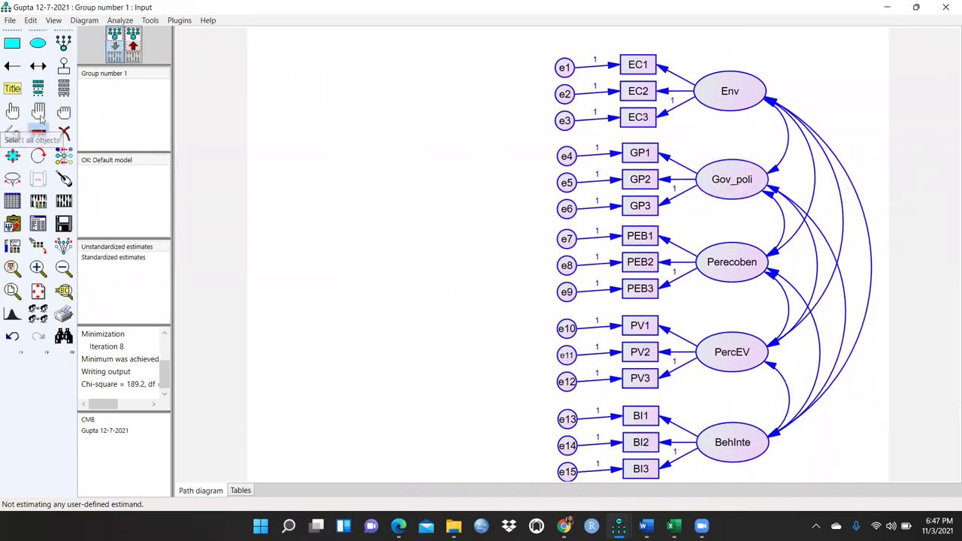
left_click(64, 111)
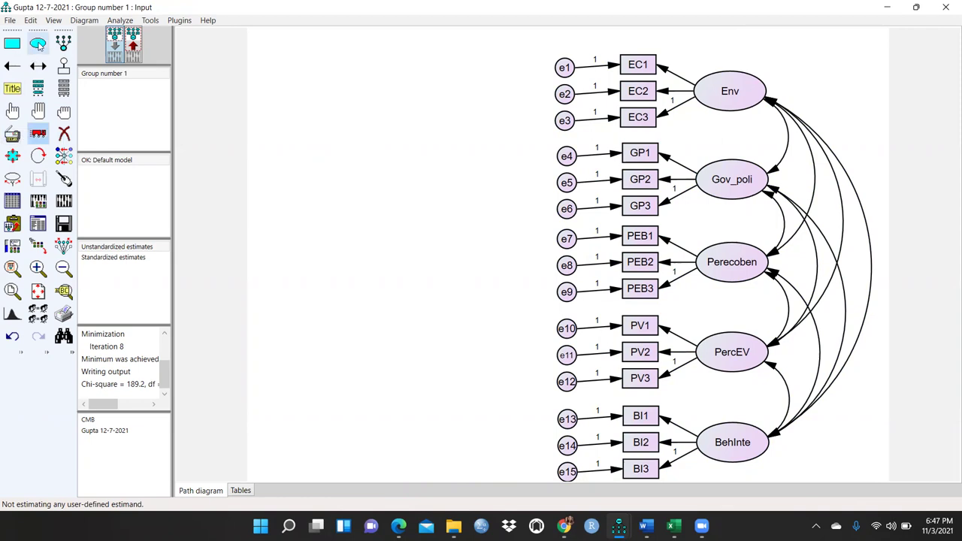
Draw an unobserved variable ellipse in the blank area left of the model, slightly larger than the existing factors
left_click(38, 43)
left_click_drag(307, 223, 397, 279)
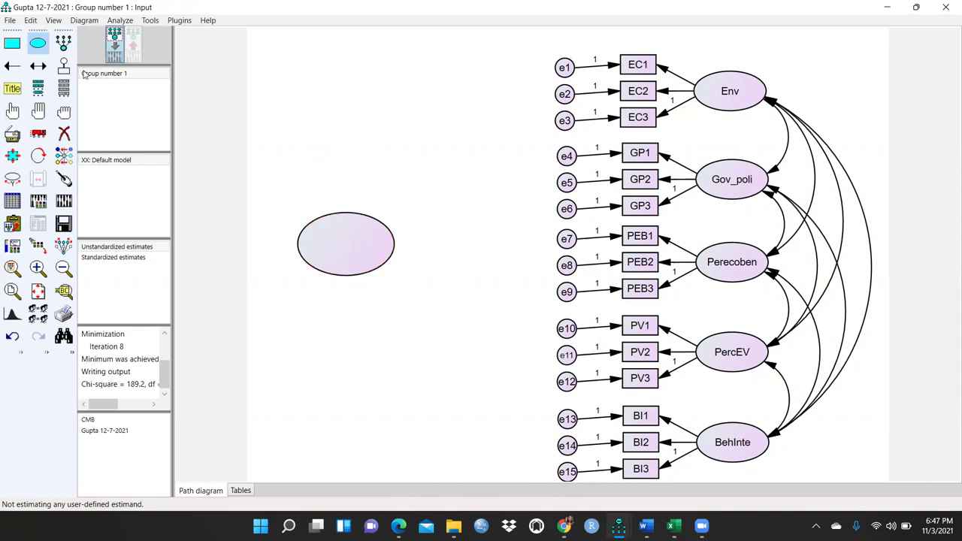
left_click(37, 43)
Name the new latent variable Comm_Fact in its object properties
double_click(339, 240)
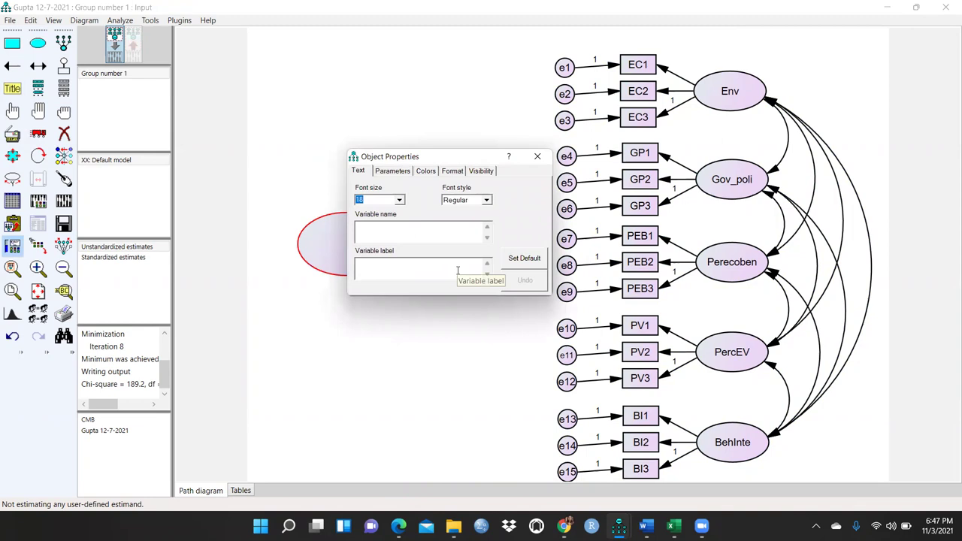
type("Comm_")
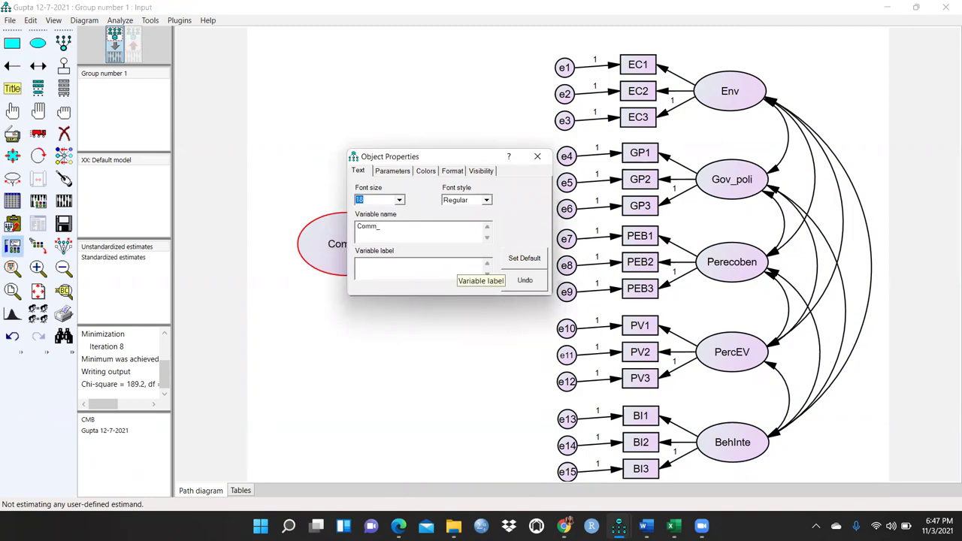
type(" Fact")
left_click(451, 364)
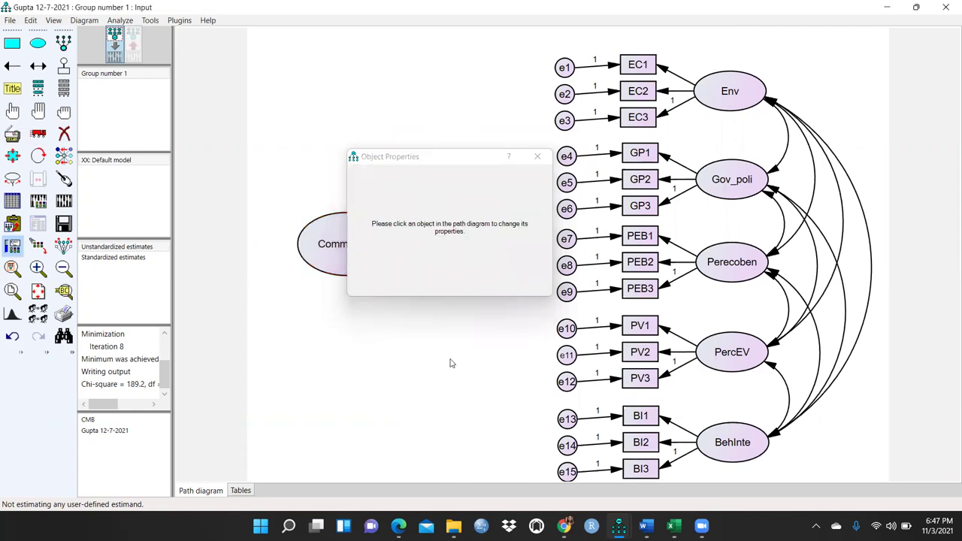
left_click(538, 156)
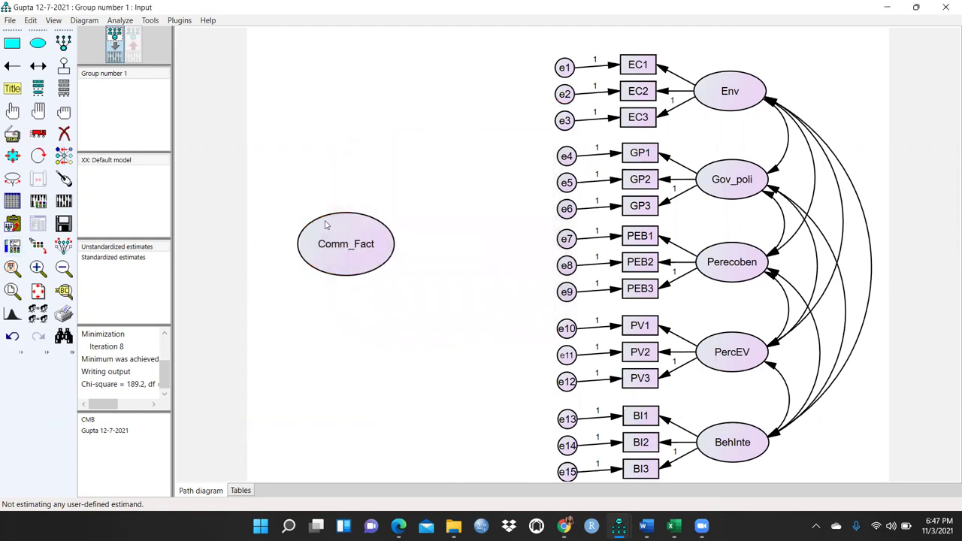
Draw single-headed paths from Comm_Fact to the indicators EC1, EC2, EC3, GP1, GP2 and GP3
left_click(12, 66)
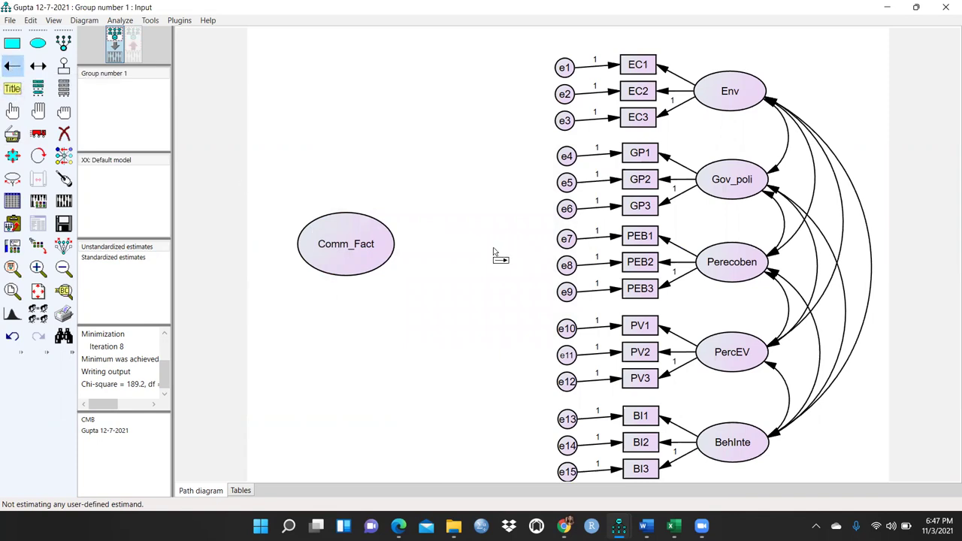
left_click_drag(399, 228, 629, 68)
left_click_drag(387, 236, 638, 91)
left_click_drag(380, 242, 645, 119)
left_click_drag(379, 248, 637, 154)
left_click_drag(378, 249, 645, 182)
left_click_drag(393, 248, 639, 218)
Draw single-headed paths from Comm_Fact to the indicators PEB1, PEB2, PEB3, PV1, PV2, PV3, BI1, BI2 and BI3
left_click_drag(397, 260, 645, 239)
left_click_drag(377, 254, 637, 263)
left_click_drag(385, 257, 639, 288)
left_click_drag(354, 255, 643, 329)
left_click_drag(369, 272, 641, 353)
left_click_drag(345, 255, 636, 382)
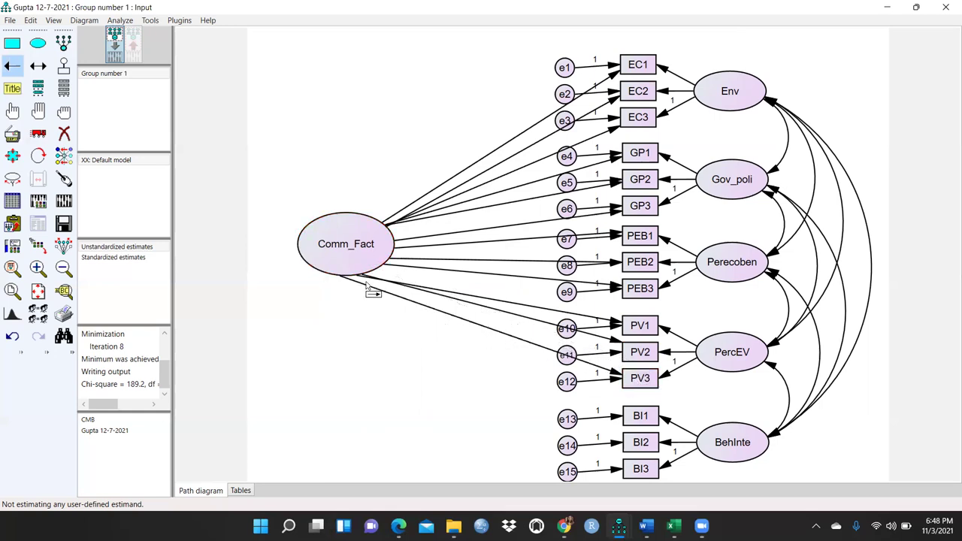
left_click_drag(344, 263, 641, 418)
left_click_drag(333, 262, 652, 449)
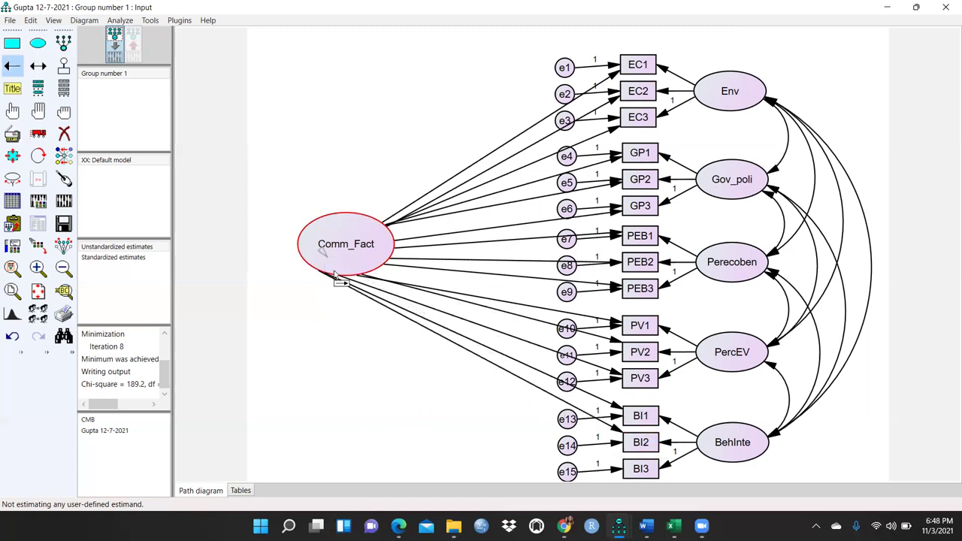
left_click_drag(331, 259, 641, 470)
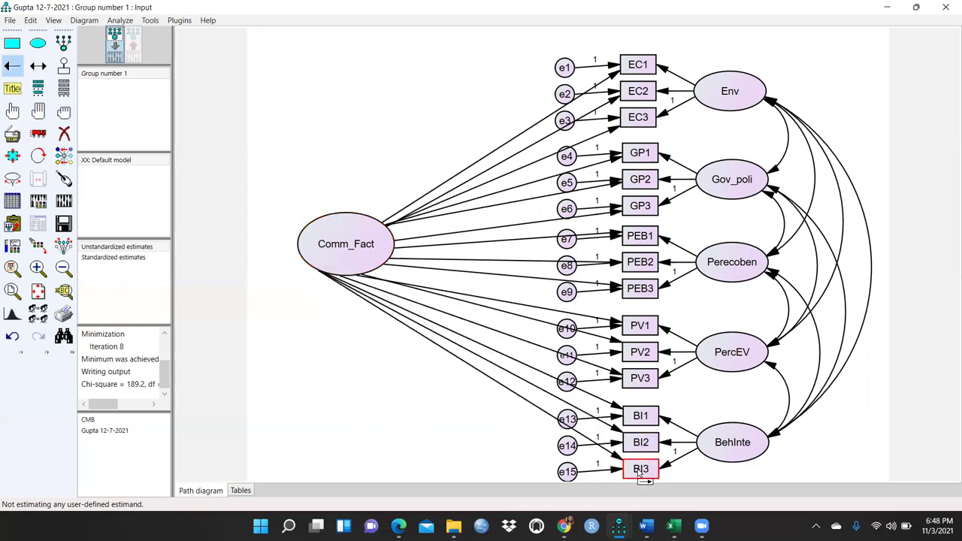
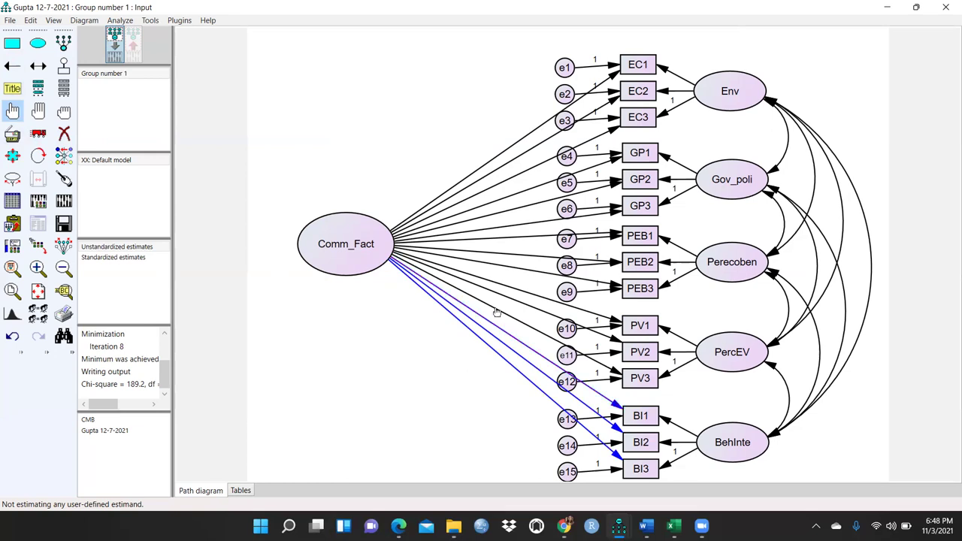
Add the Comm_Fact paths to the PV, PEB, GP and EC indicators to the selection so all fifteen paths are selected
left_click(496, 310)
left_click(493, 293)
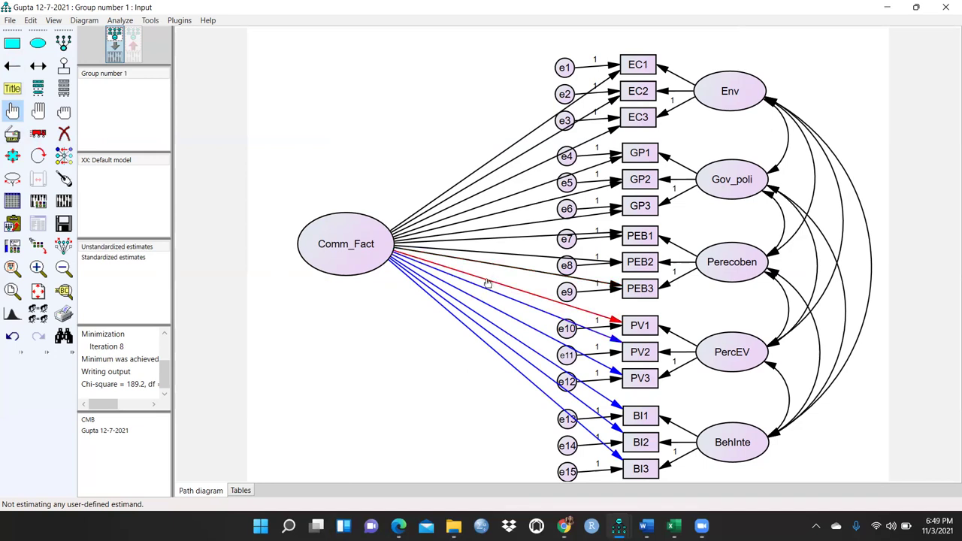
left_click(487, 283)
left_click(485, 267)
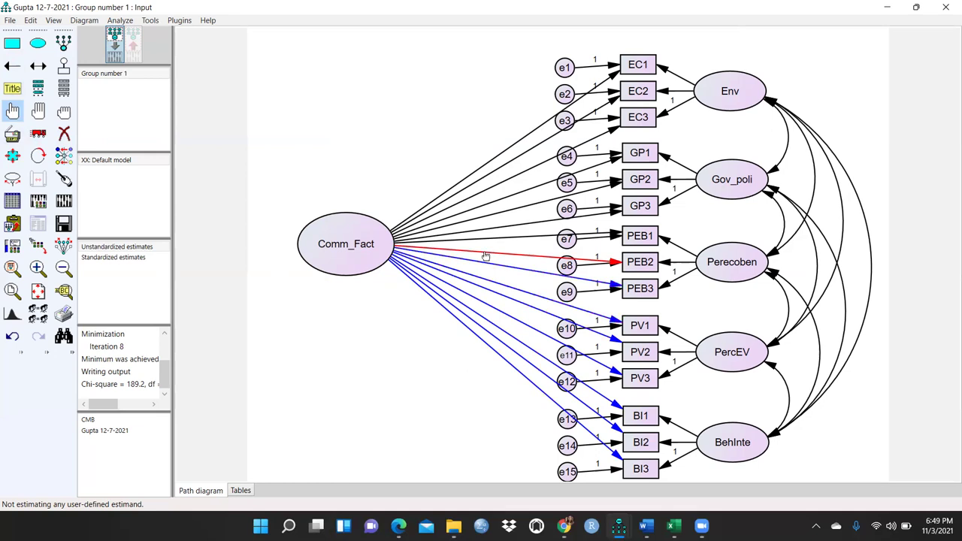
left_click(485, 256)
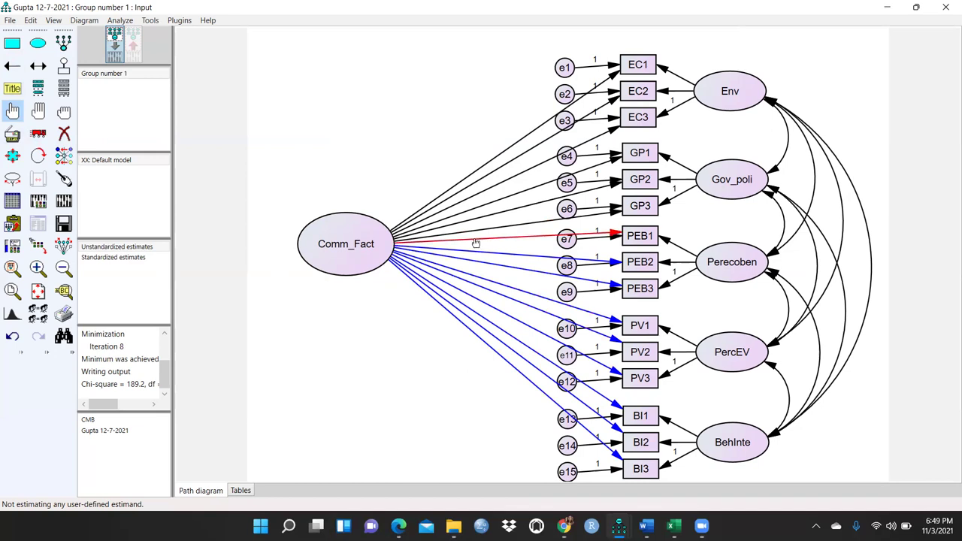
left_click(476, 243)
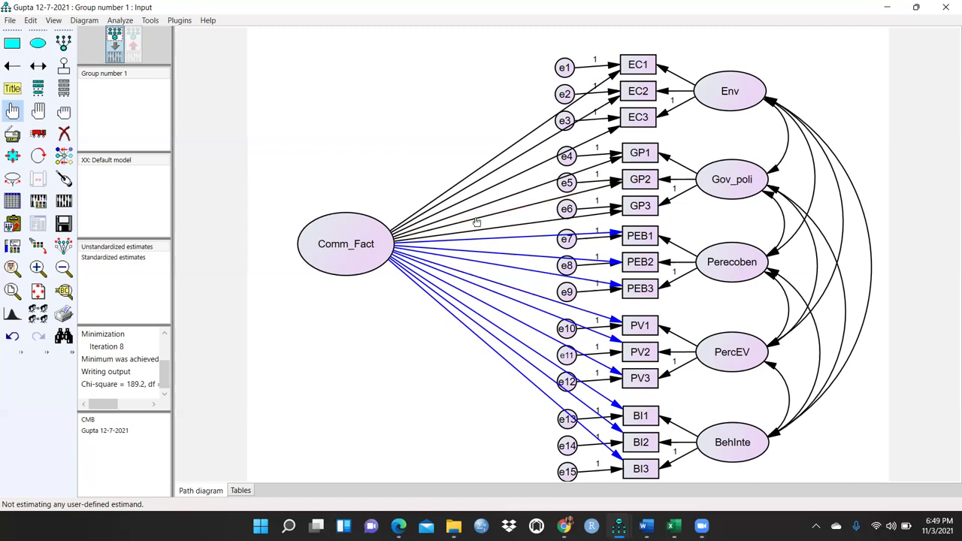
left_click(485, 239)
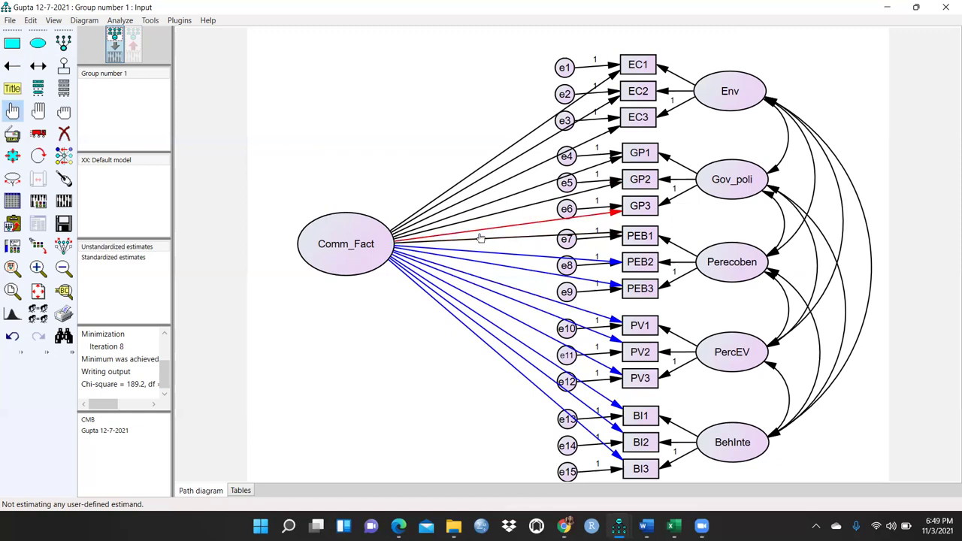
left_click(484, 237)
left_click(485, 232)
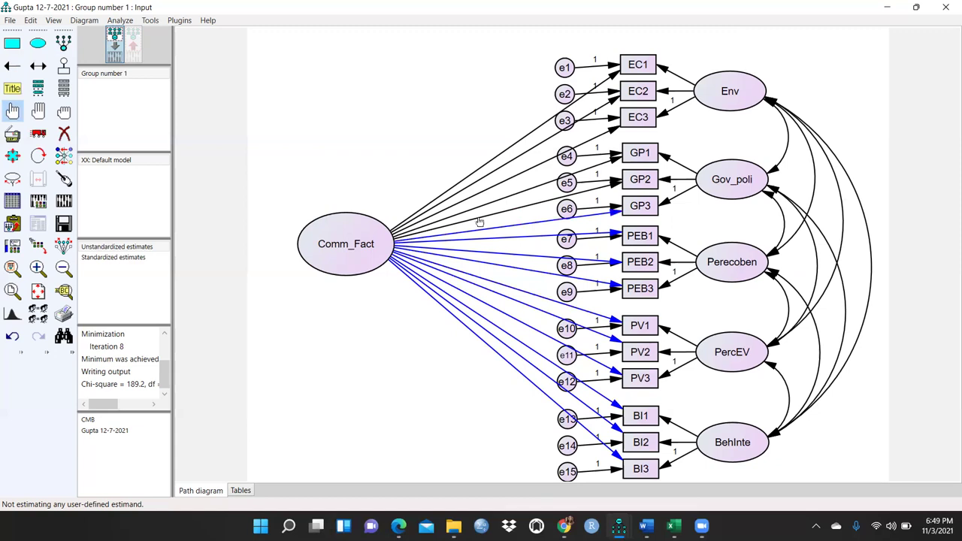
left_click(485, 217)
left_click(491, 176)
left_click(489, 190)
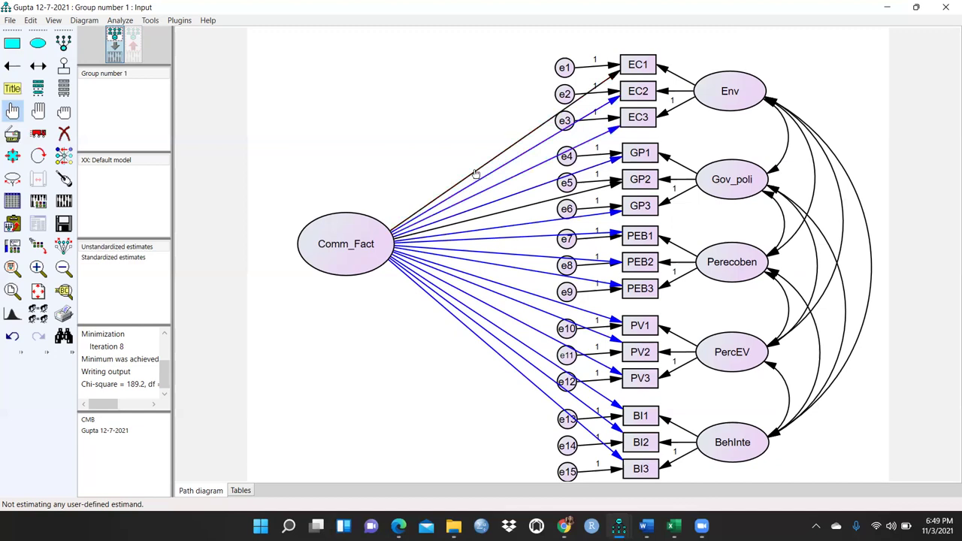
left_click(478, 172)
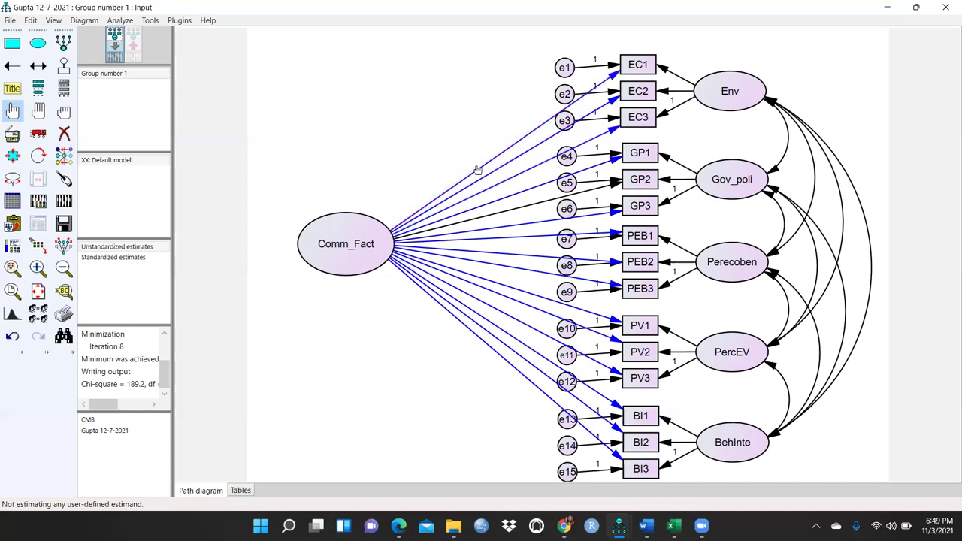
left_click(497, 222)
Set the regression weight of the path from Comm_Fact to BI3 to the parameter name a
double_click(484, 344)
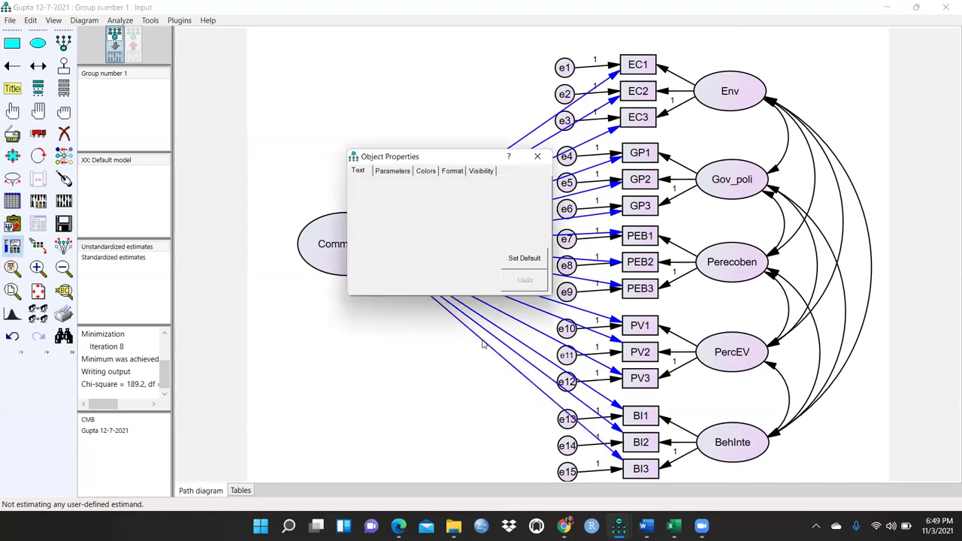
left_click(398, 171)
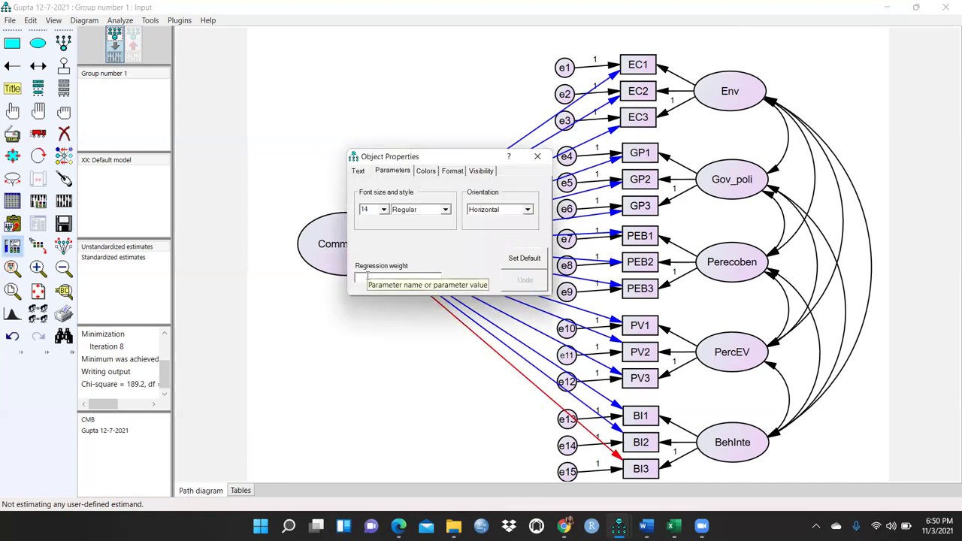
type("a")
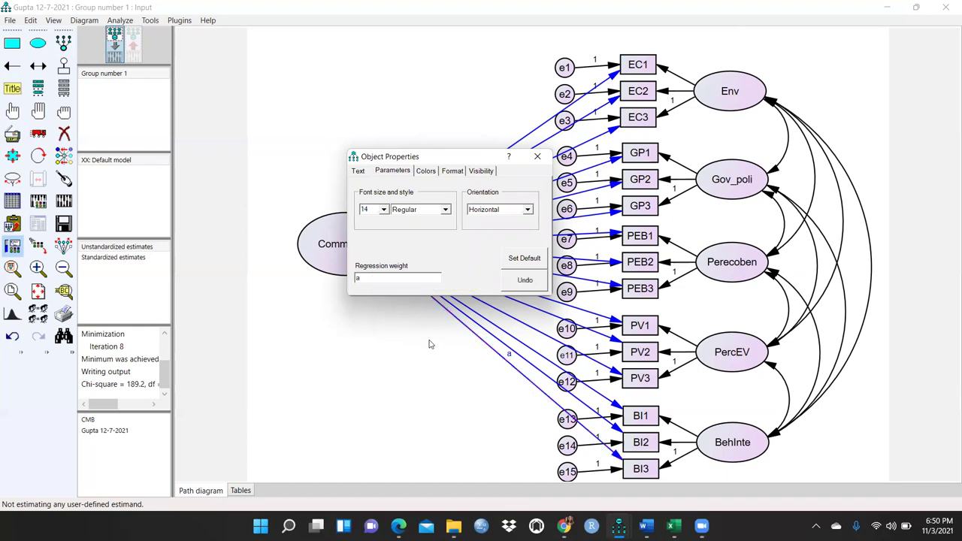
left_click(430, 344)
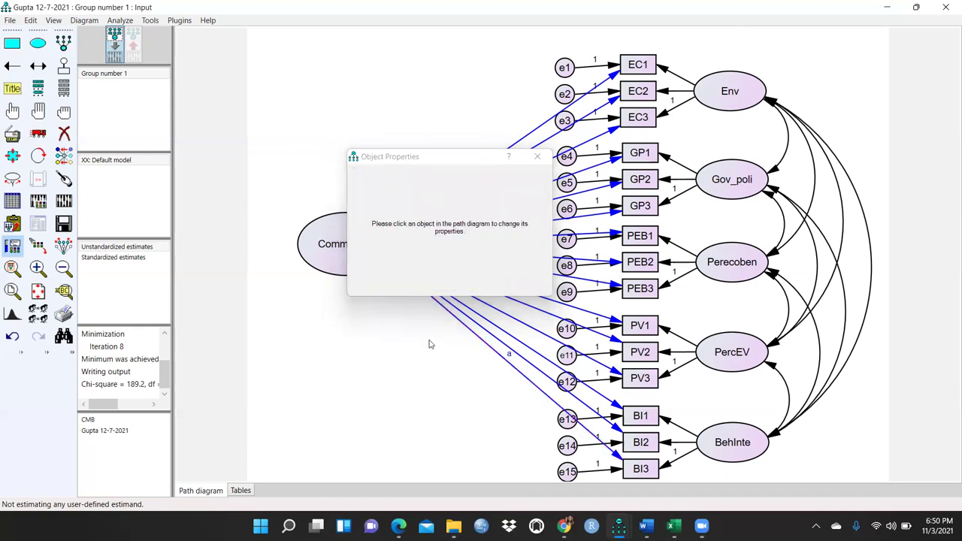
left_click(536, 156)
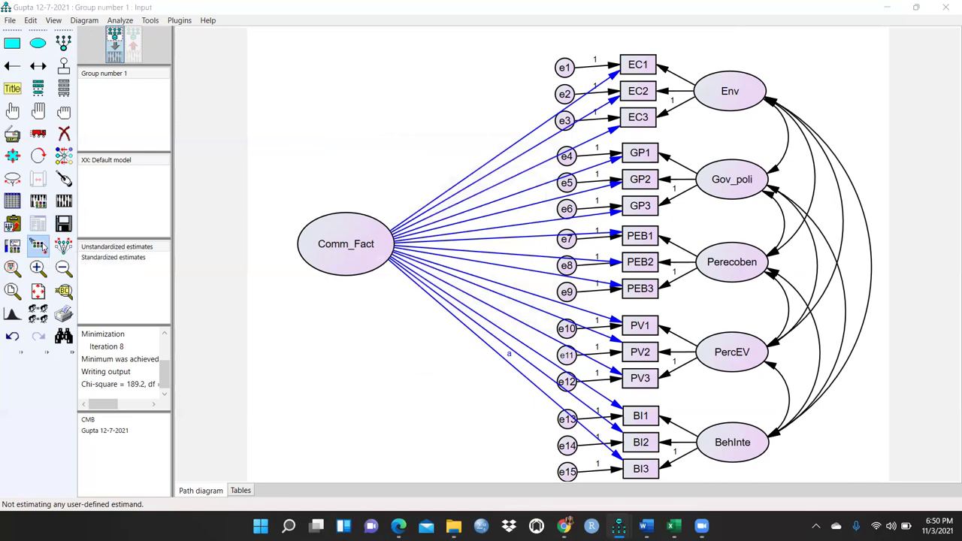
Copy the parameter constraint a from the BI3 path to all other selected Comm_Fact paths using Drag Properties
left_click(37, 246)
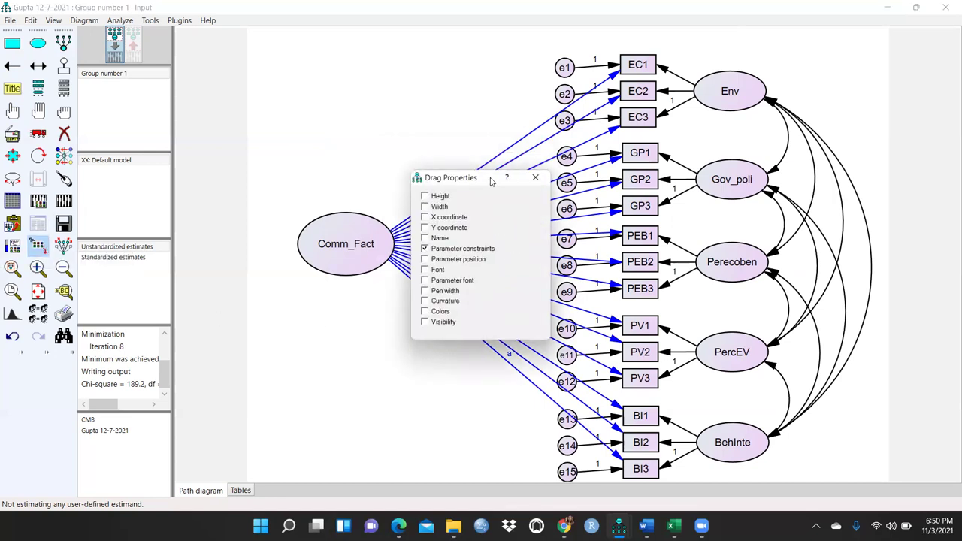
left_click_drag(487, 183, 228, 97)
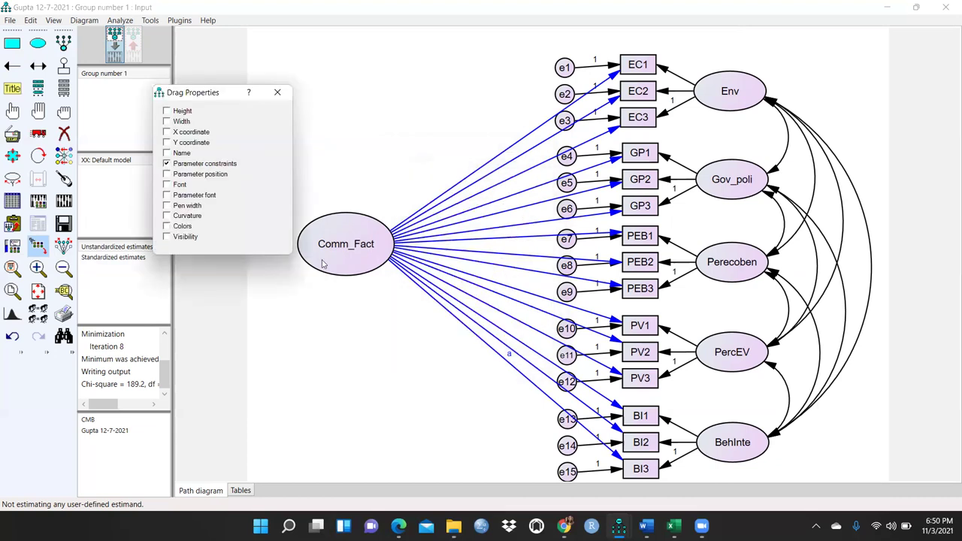
double_click(509, 357)
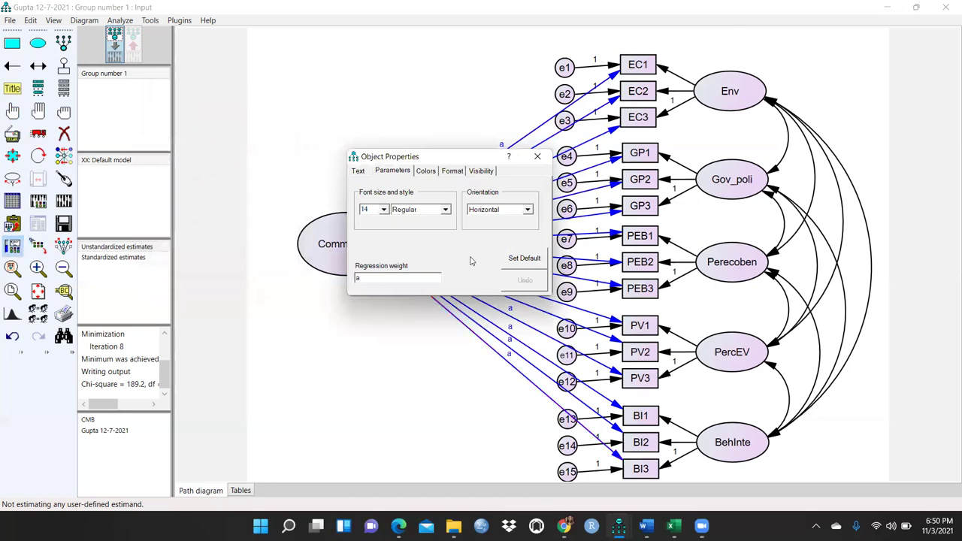
left_click(537, 156)
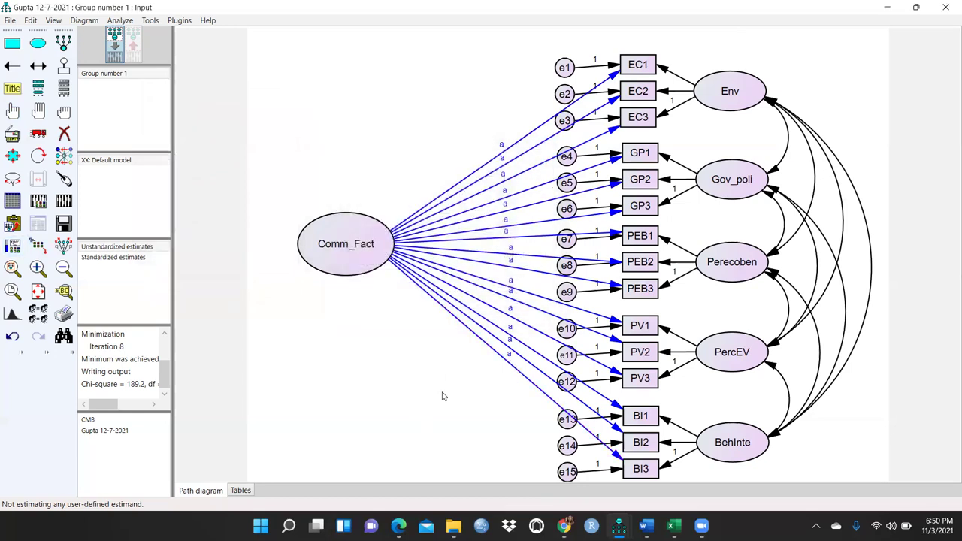
Set the variance of Comm_Fact to 1 in its object properties
double_click(355, 223)
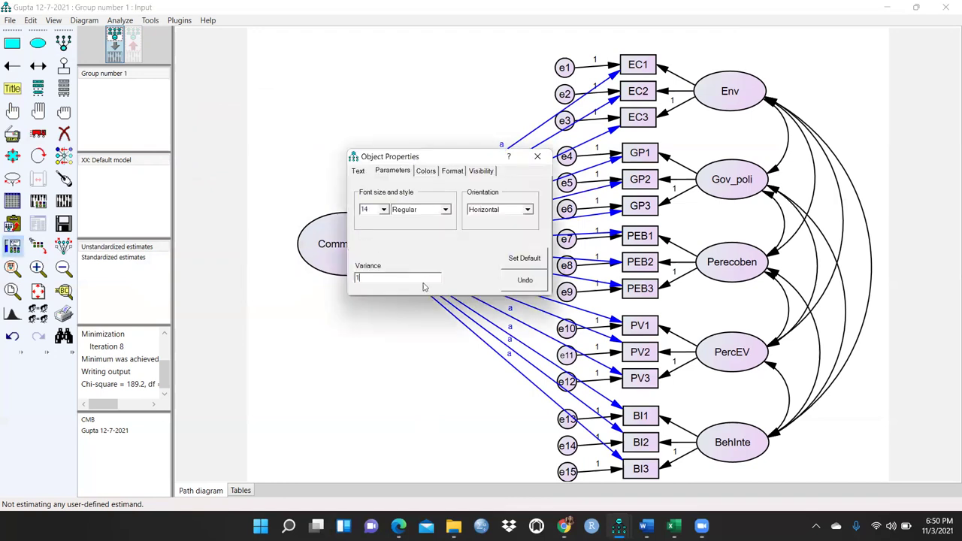
left_click(436, 314)
left_click(537, 156)
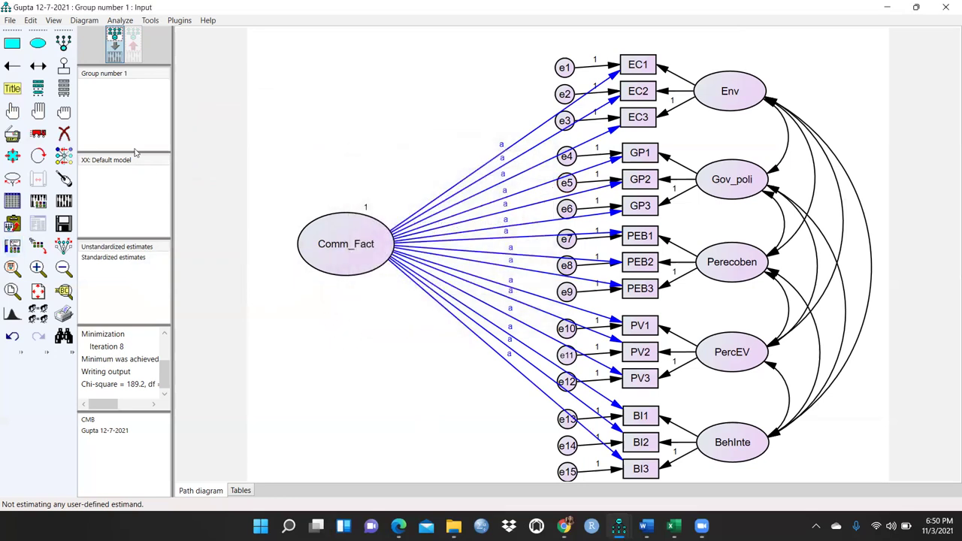
Calculate the estimates despite the uncorrelated-variables warning, view them on the output path diagram and return to the input diagram
left_click(63, 206)
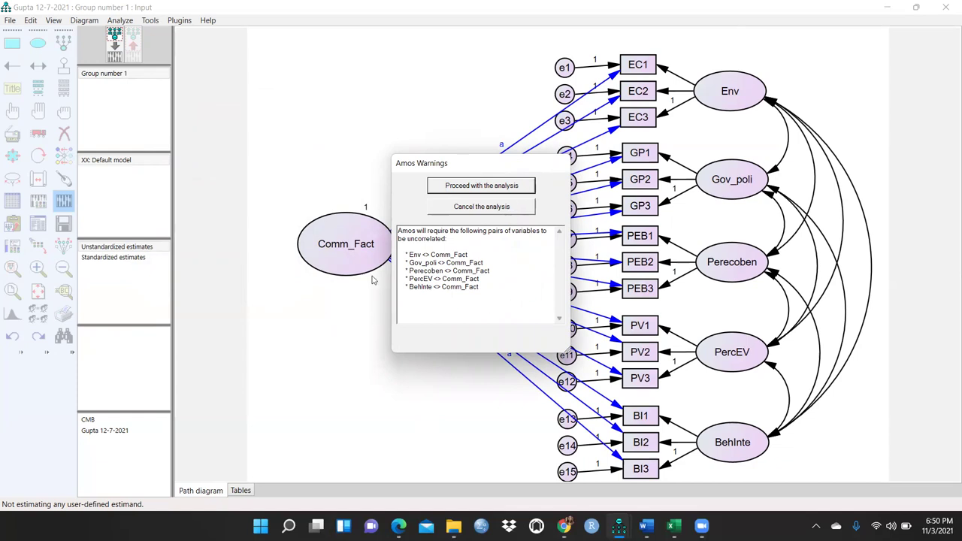
left_click(469, 187)
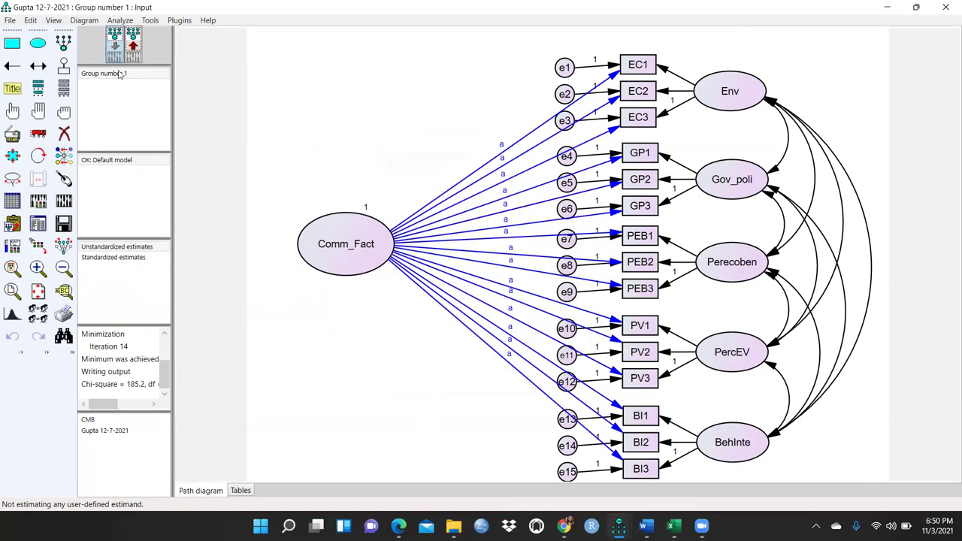
left_click(132, 47)
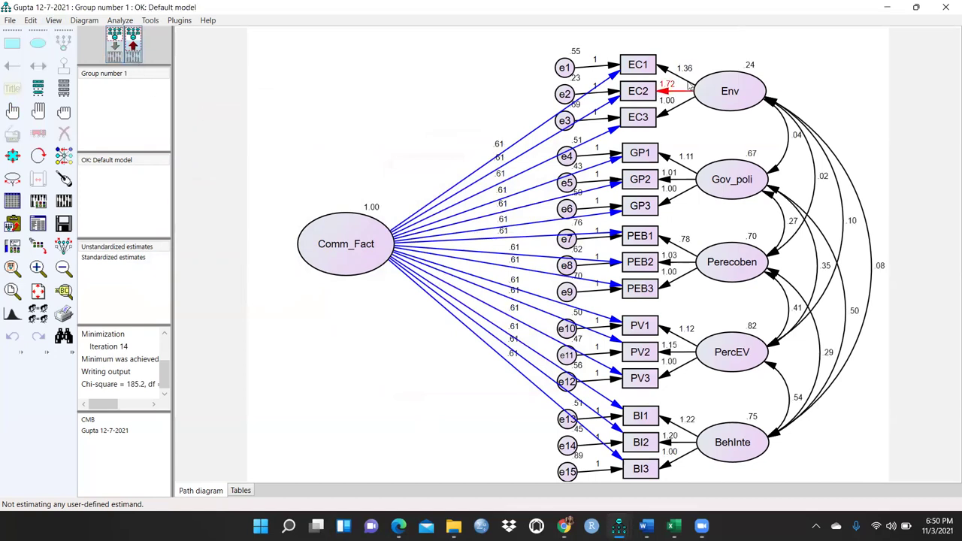
left_click(113, 47)
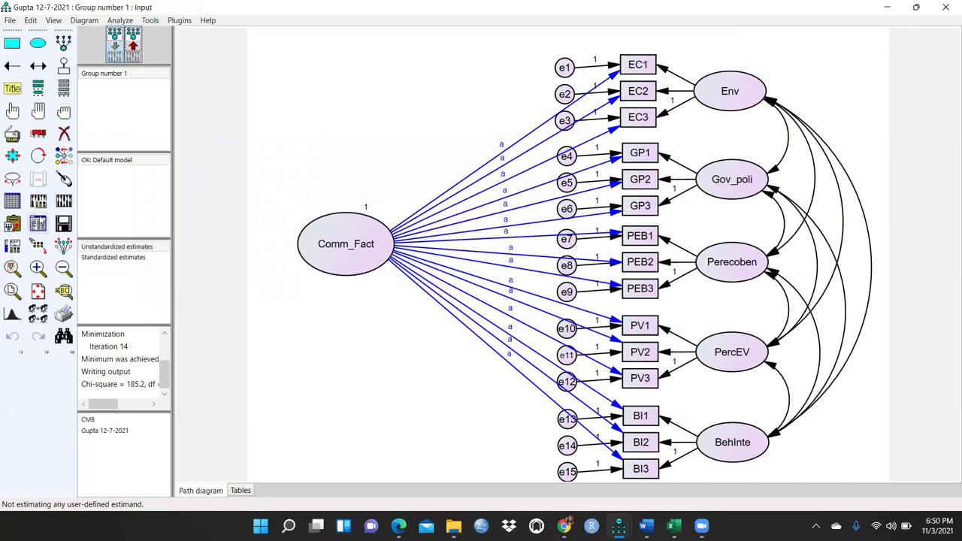
Open the text output and examine the Standardized Regression Weights table under Estimates
left_click(39, 222)
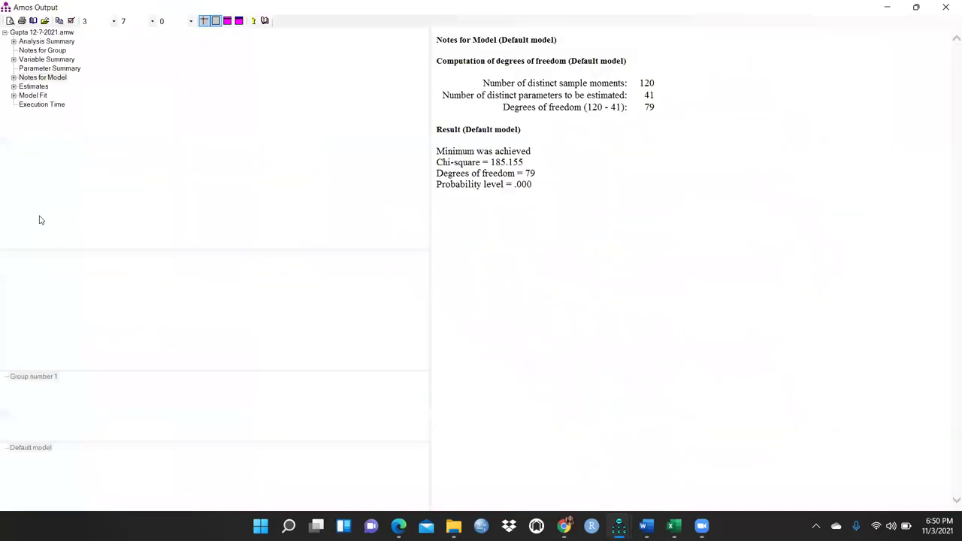
left_click(40, 88)
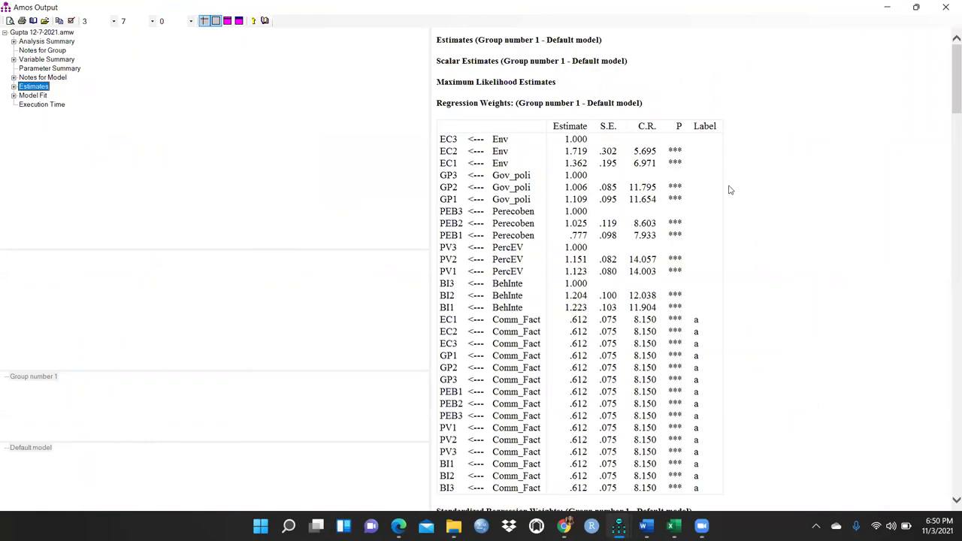
scroll(729, 189, "down", 4)
scroll(729, 190, "down", 6)
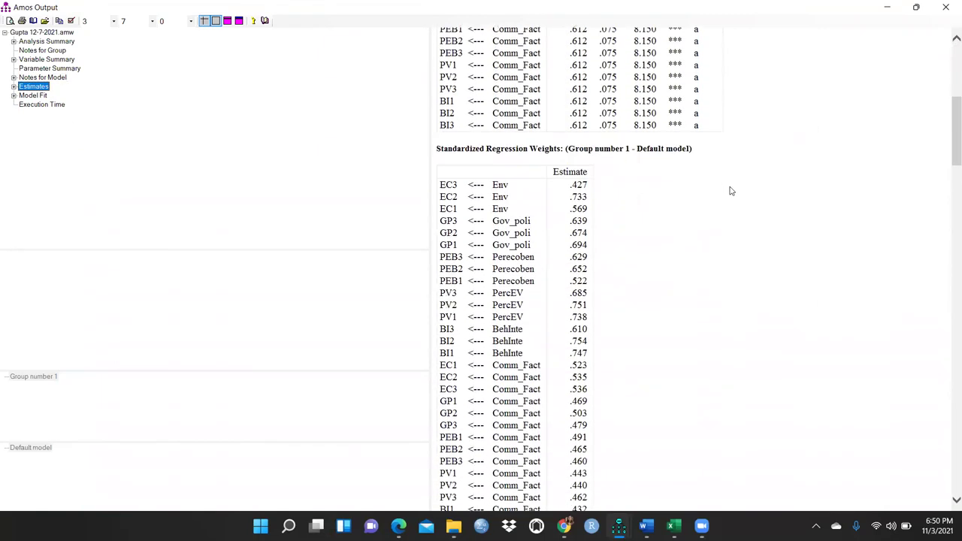
scroll(729, 191, "down", 4)
scroll(728, 191, "up", 4)
scroll(726, 191, "down", 2)
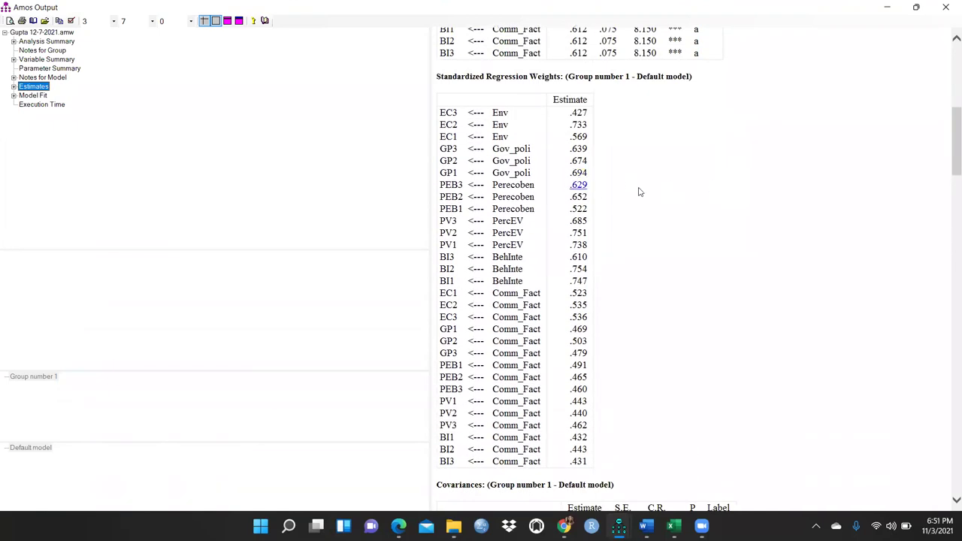
scroll(660, 191, "down", 7)
scroll(662, 190, "up", 8)
Copy the Standardized Regression Weights table, including the Comm_Fact loadings, from the Amos output
left_click(530, 195)
scroll(530, 195, "down", 1)
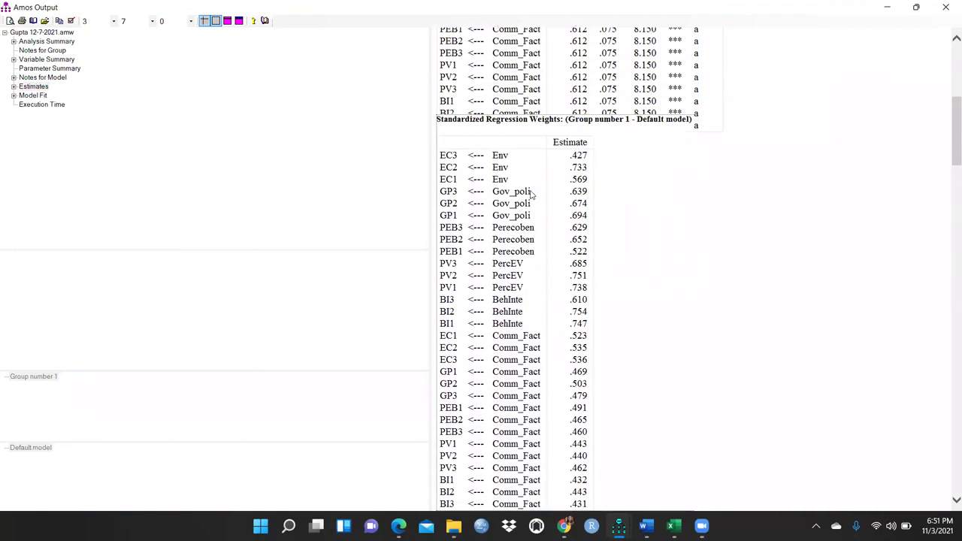
right_click(460, 132)
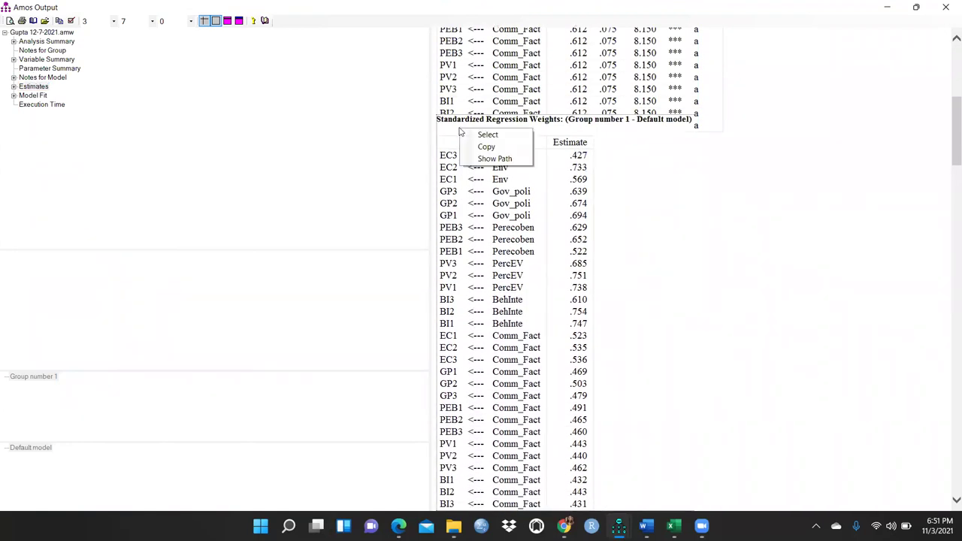
left_click(485, 146)
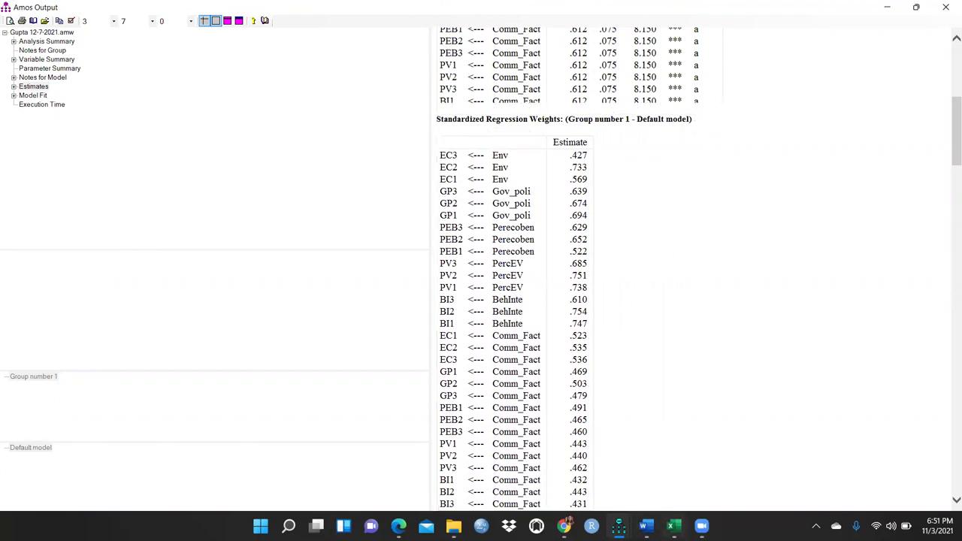
Switch to the Comm method bias workbook in Excel and paste the copied regression weights table at H1 on Sheet2, keeping its source formatting
left_click(673, 526)
left_click(324, 147)
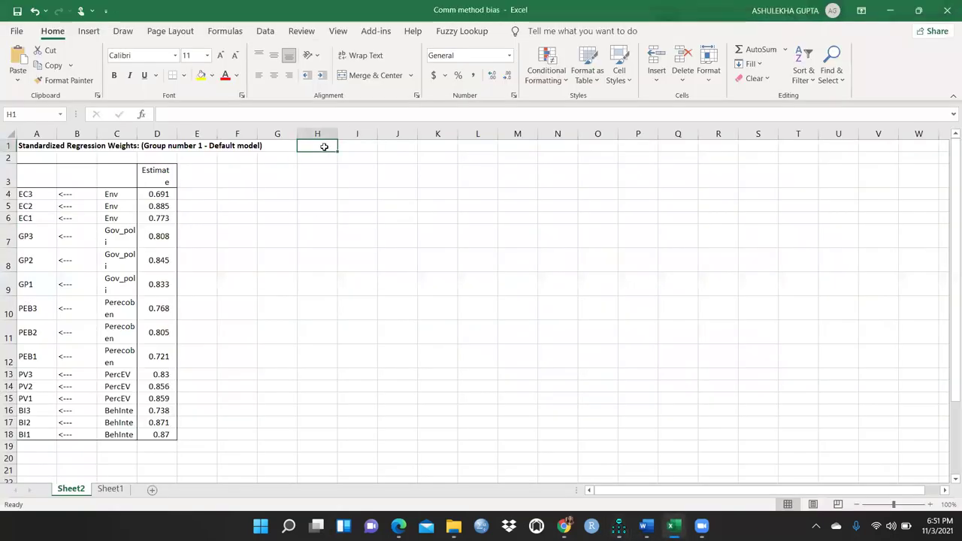
right_click(324, 147)
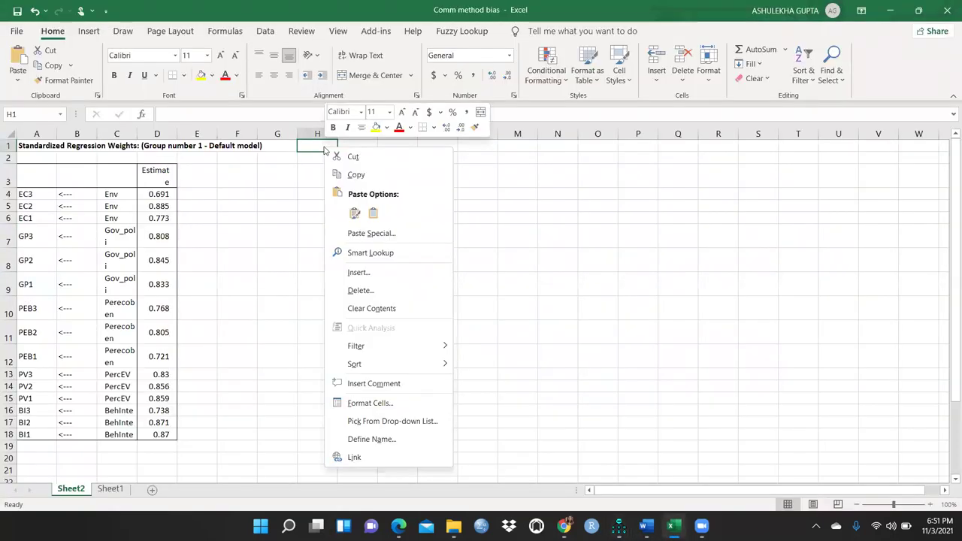
left_click(356, 214)
scroll(628, 245, "down", 3)
scroll(628, 245, "up", 3)
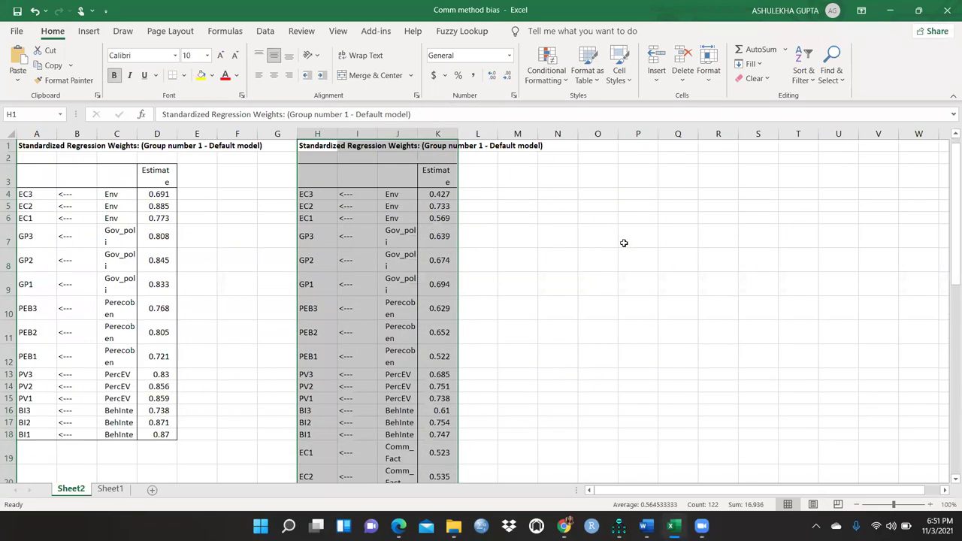
Enter the column heading "differece" in cell M3, beside the second regression weights table
left_click(520, 175)
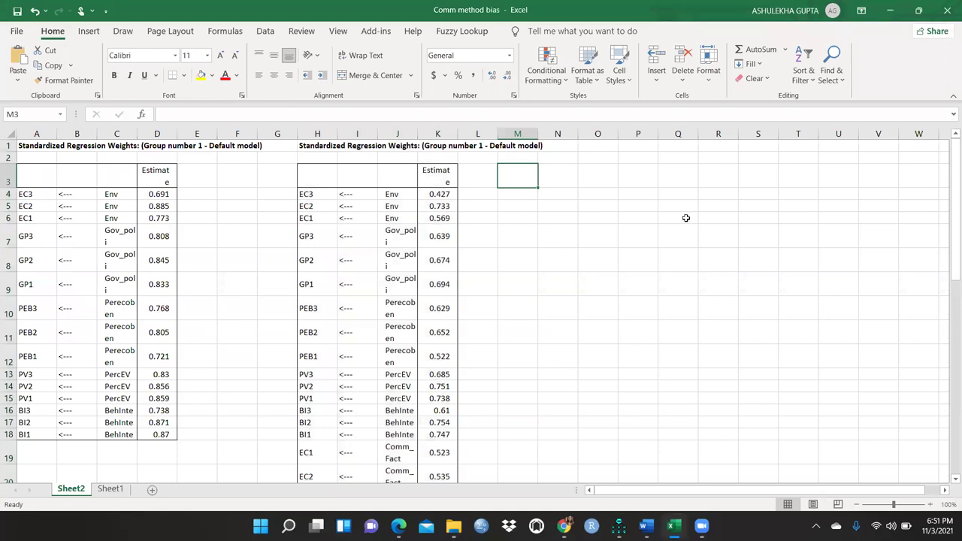
type("differece")
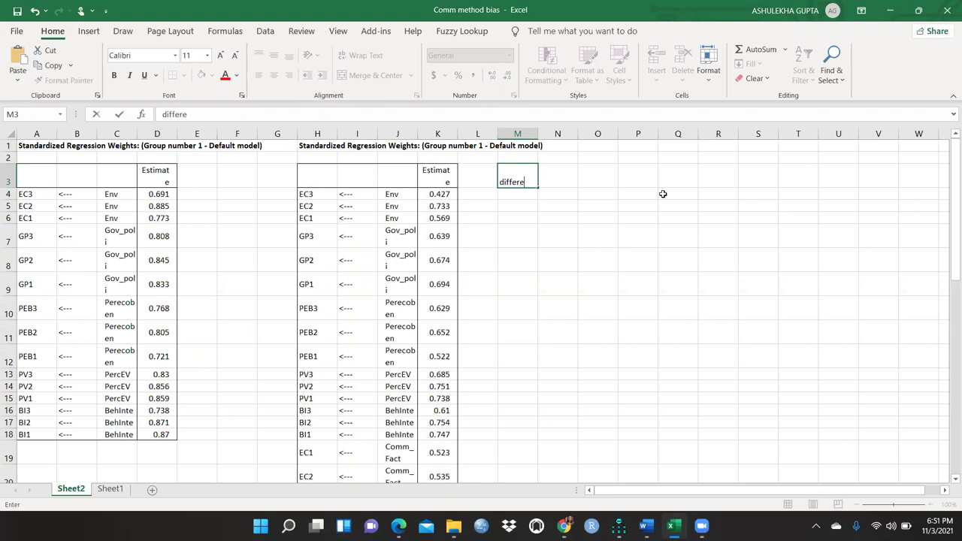
left_click(509, 195)
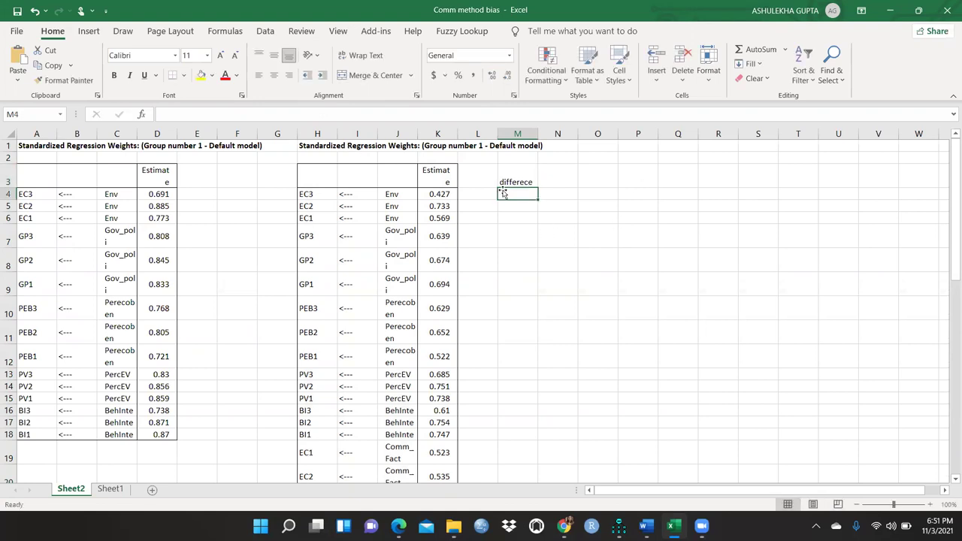
left_click(179, 145)
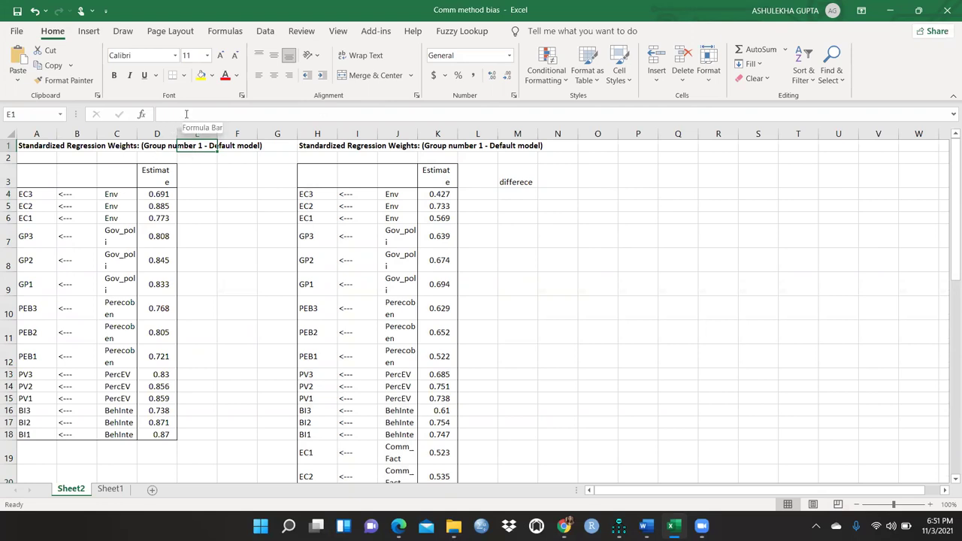
left_click(447, 146)
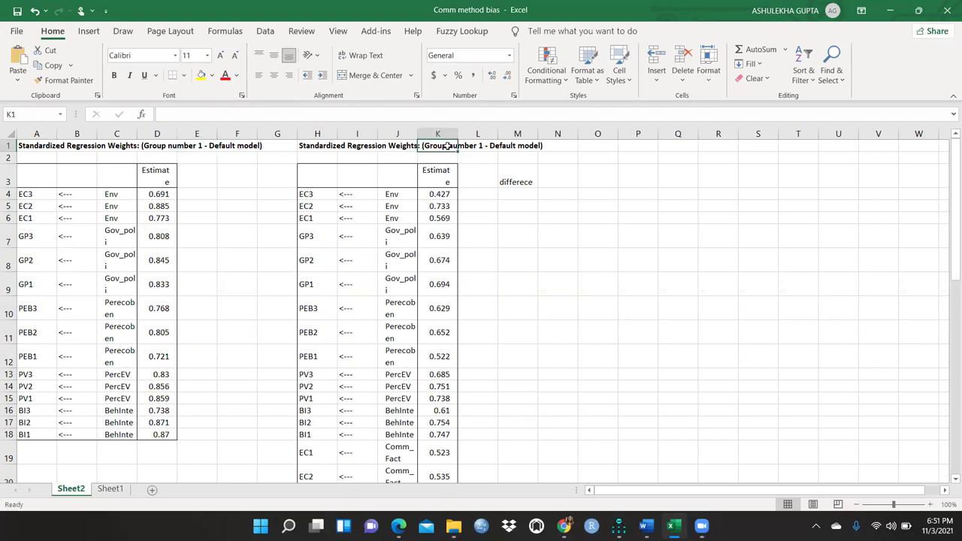
left_click(524, 192)
type("=")
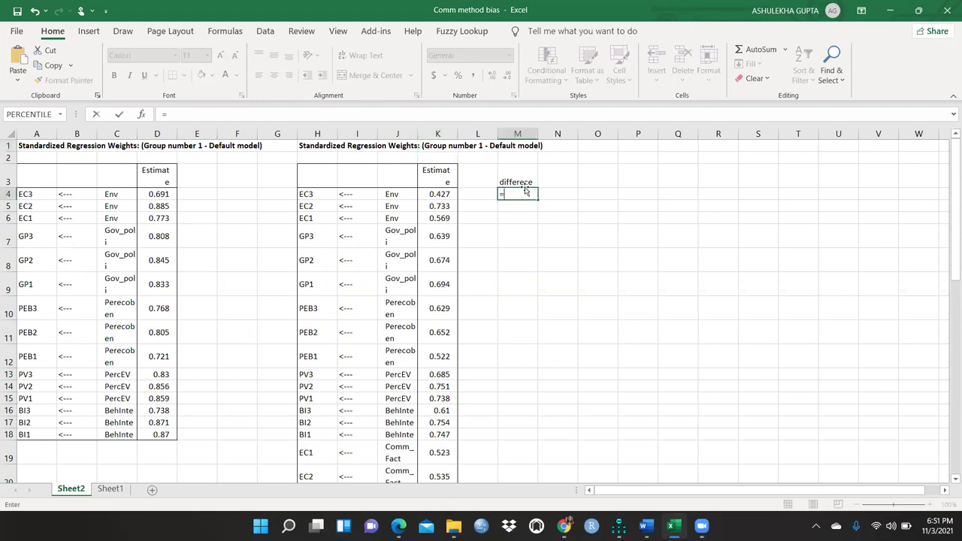
left_click(158, 194)
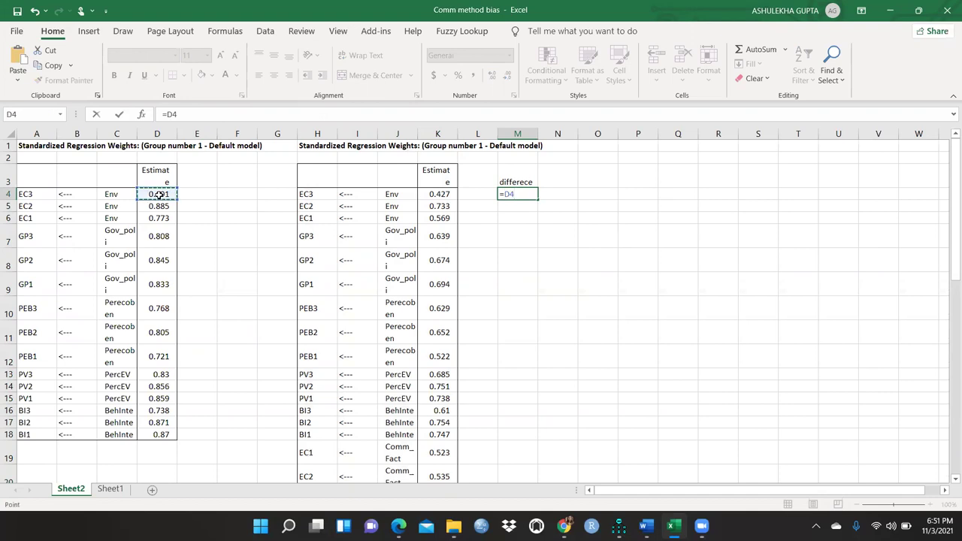
type("-")
left_click(449, 193)
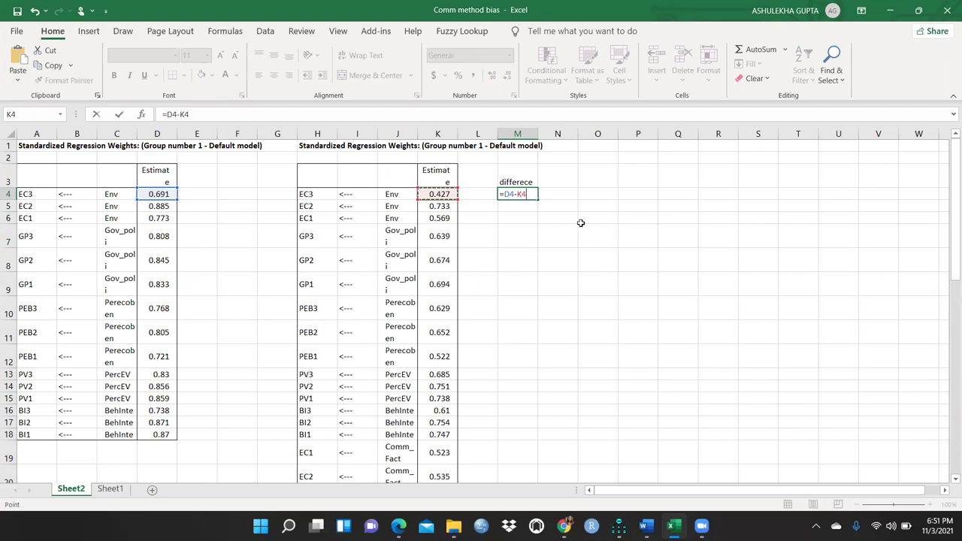
key("BackSpace")
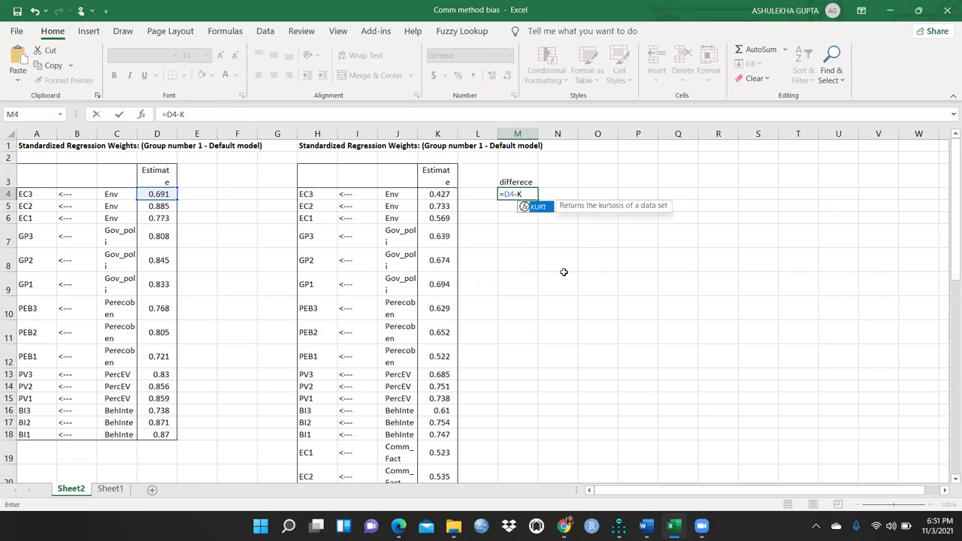
key("BackSpace")
key("BackSpace")
key("BackSpace")
key("BackSpace")
key("BackSpace")
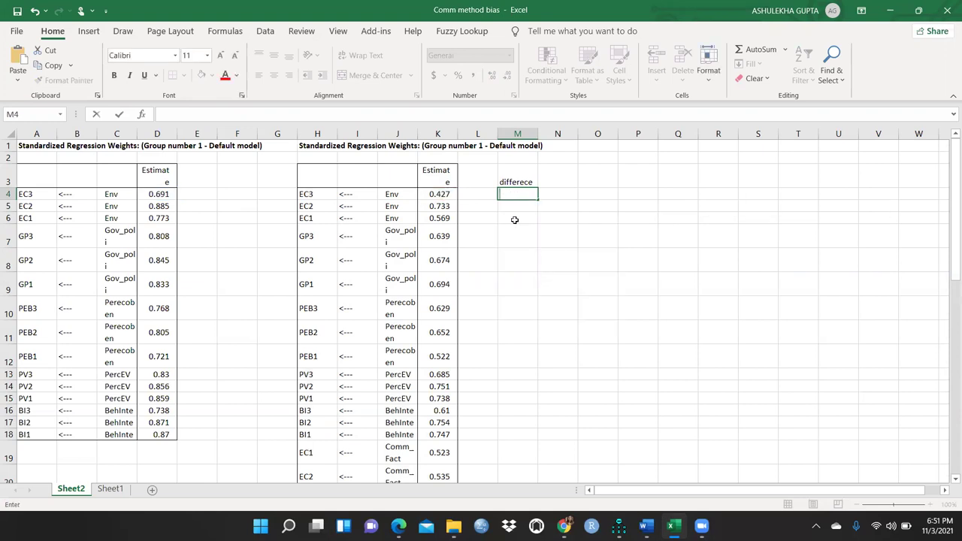
Enter the formula =D4-K4 in M4 to subtract the EC3 estimate with the common factor from the one without it
type("=")
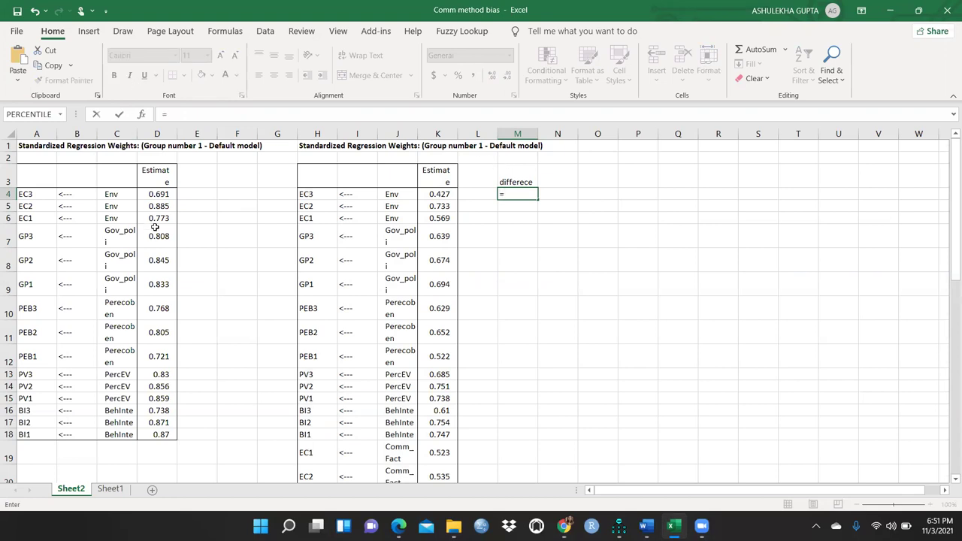
left_click(158, 193)
type("-")
left_click(446, 194)
key("Return")
left_click(626, 241)
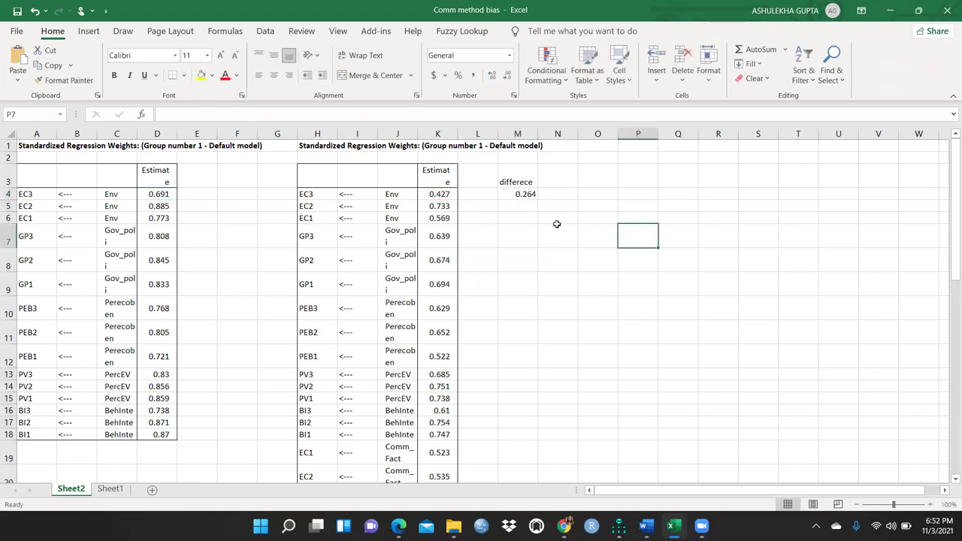
Fill the difference formula from M4 down to M18 for the remaining indicators
left_click(526, 195)
left_click_drag(537, 200, 510, 442)
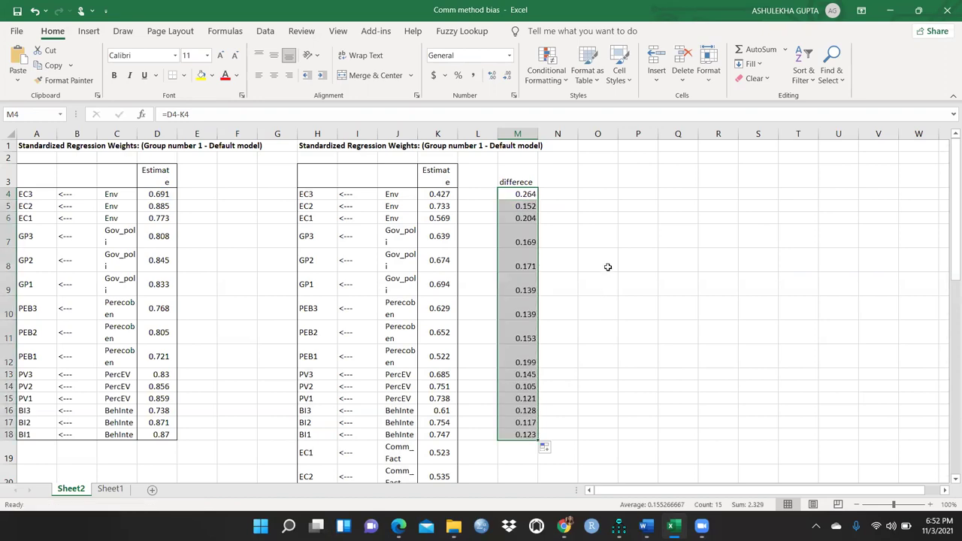
left_click(594, 260)
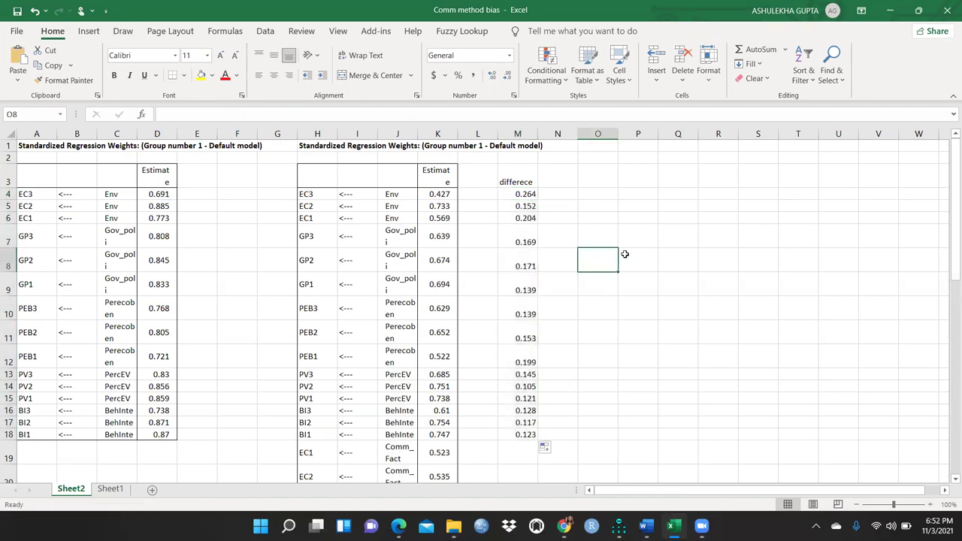
scroll(624, 254, "up", 5)
scroll(624, 254, "down", 3)
scroll(625, 254, "down", 2)
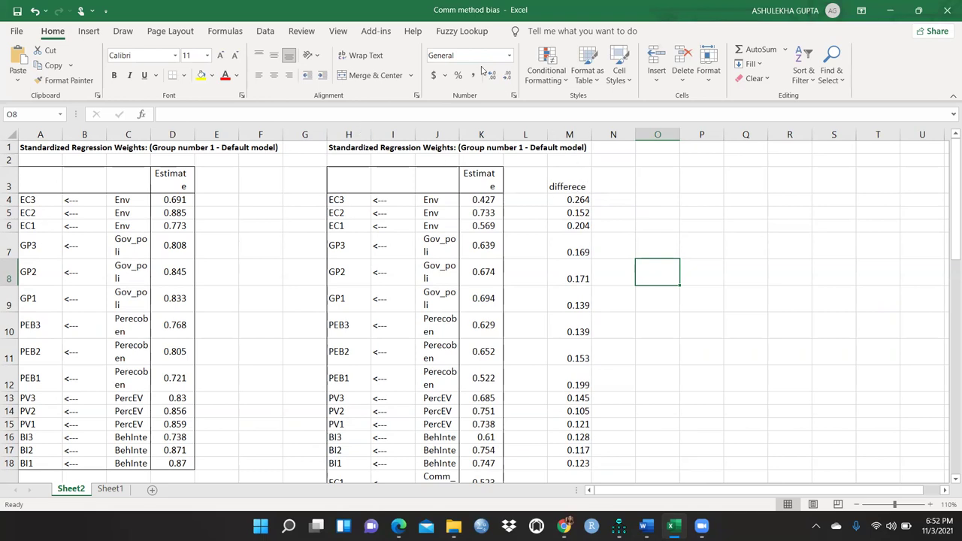
left_click(563, 81)
mouse_move(571, 110)
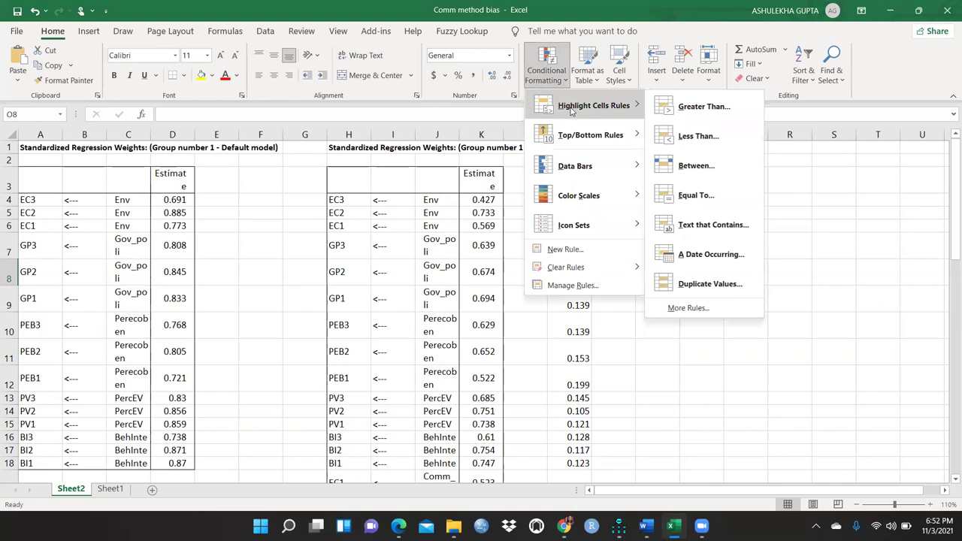
left_click(720, 112)
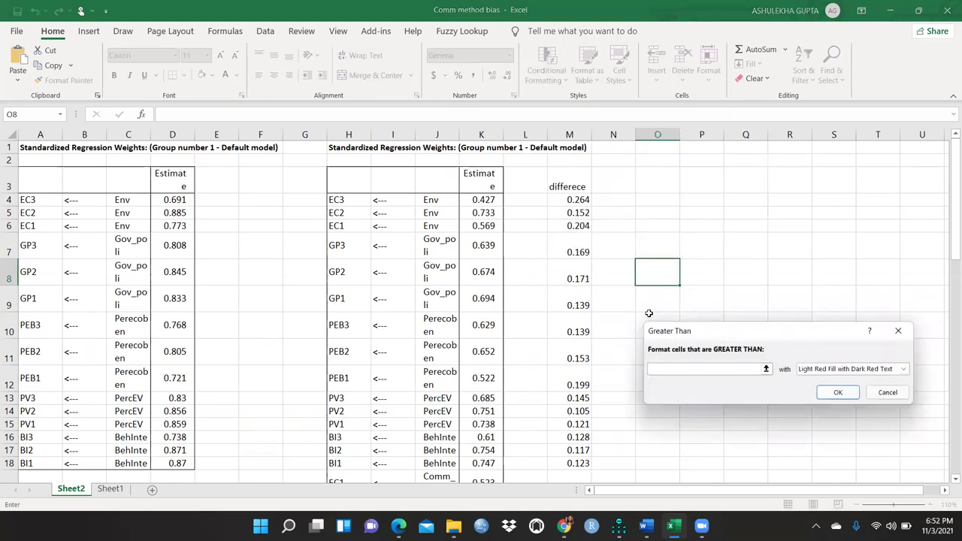
left_click(578, 200)
left_click(699, 213)
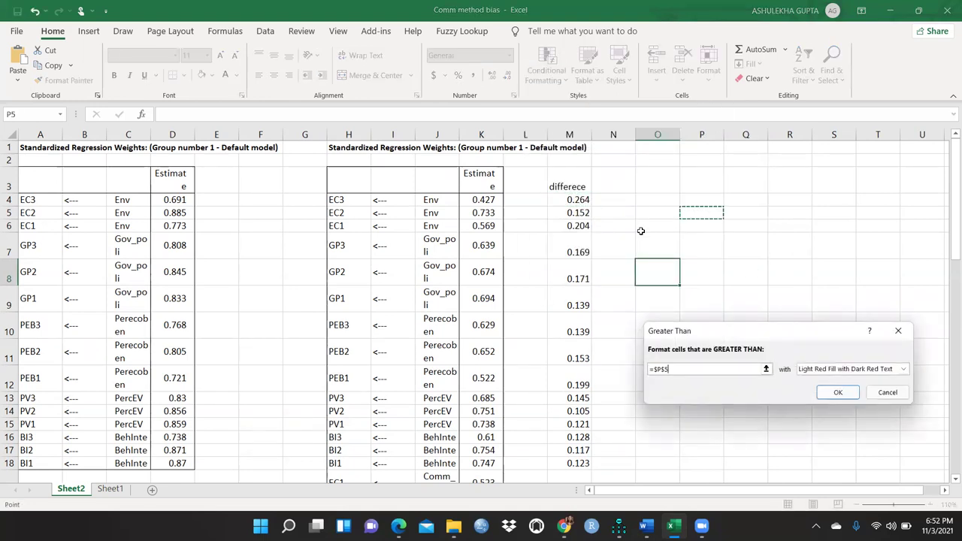
left_click(897, 332)
Apply a Greater Than conditional format to M4:M18 that marks differences above .2 with Light Red Fill with Dark Red Text
left_click_drag(564, 199, 570, 463)
left_click(545, 75)
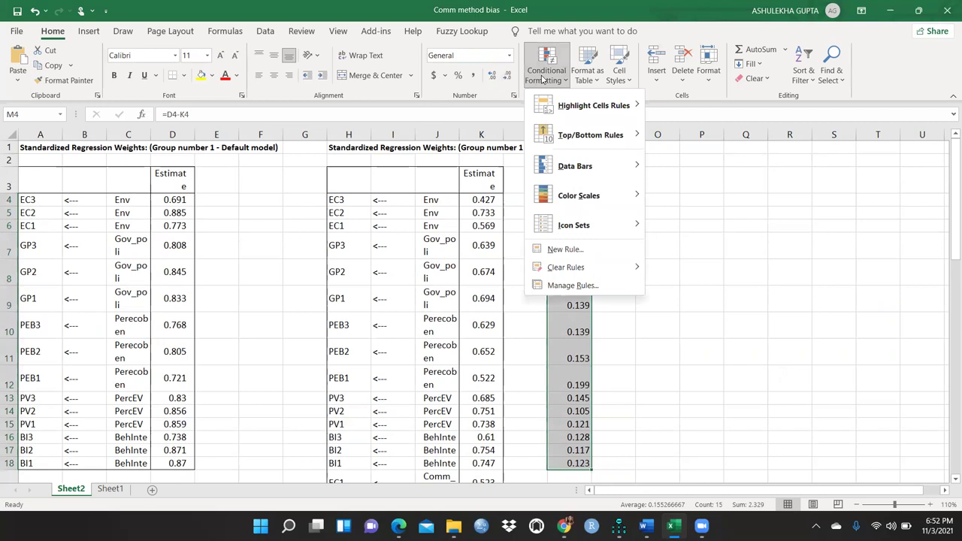
mouse_move(586, 105)
left_click(734, 106)
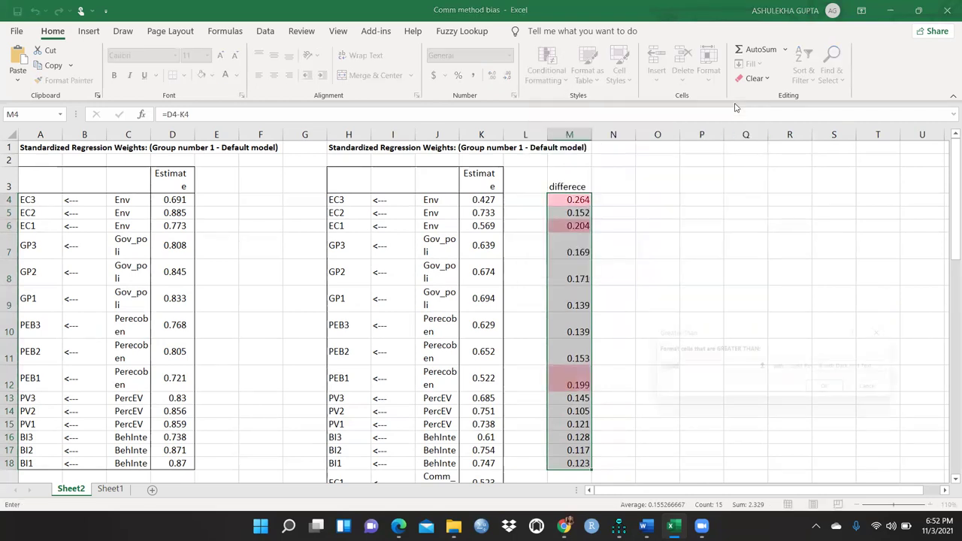
left_click(682, 369)
key("BackSpace")
key("BackSpace")
key("BackSpace")
key("BackSpace")
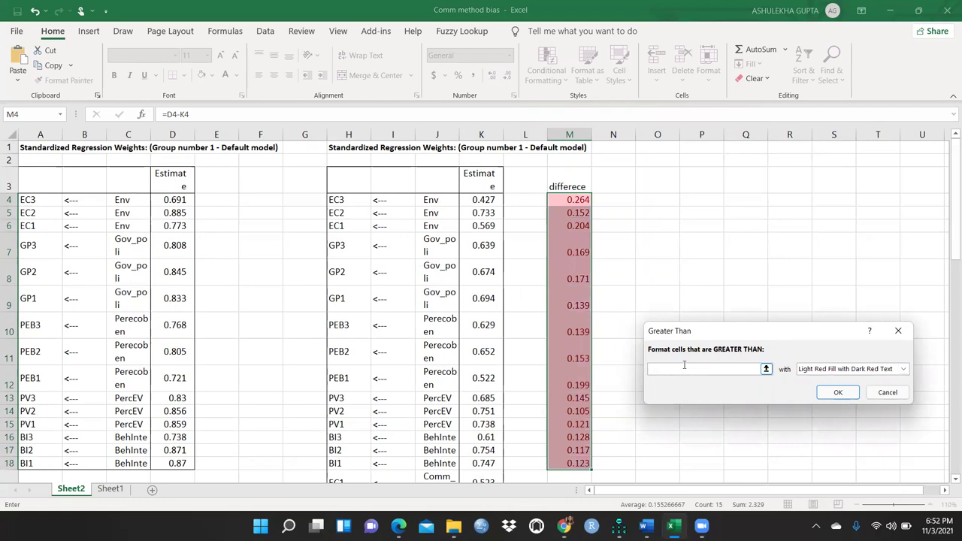
type("1")
type("2")
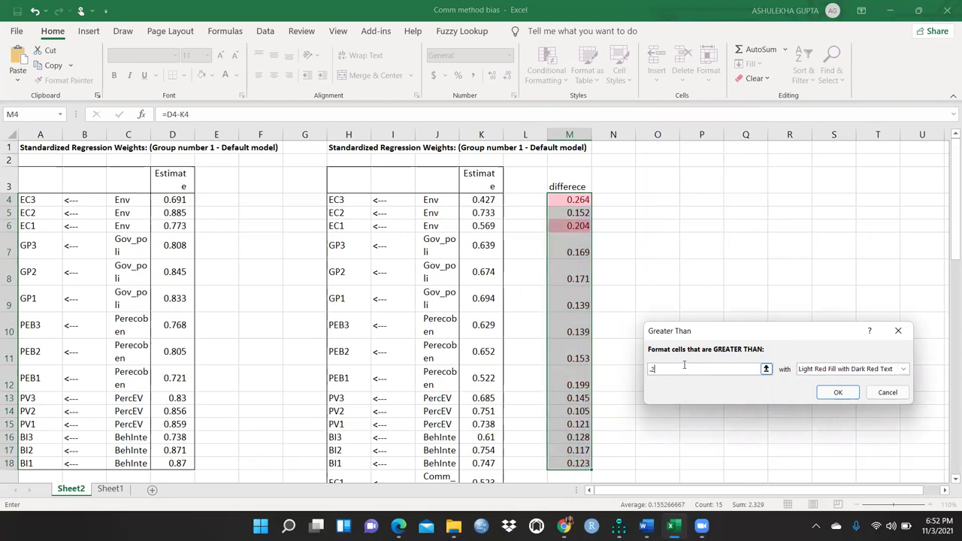
left_click(840, 393)
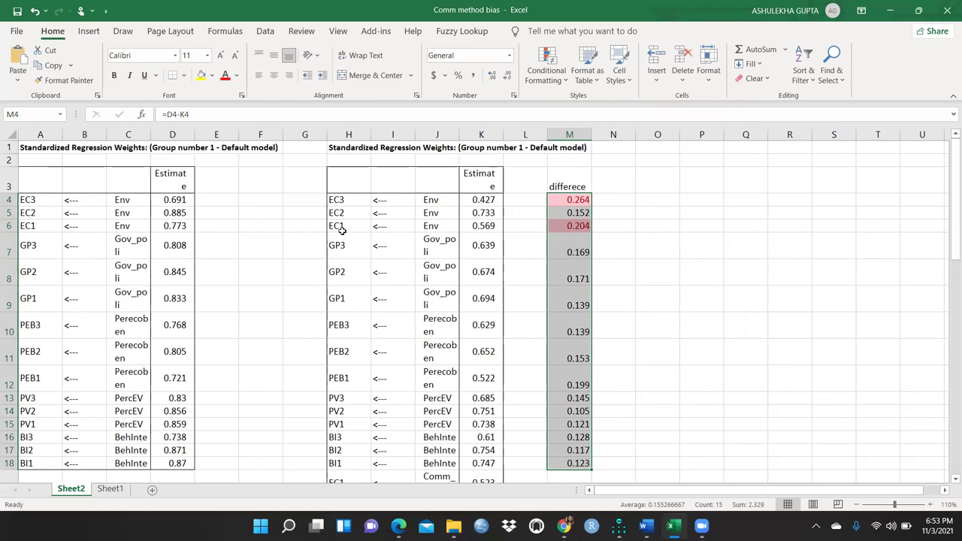
Switch to the Amos window showing the input path diagram with the Comm_Fact latent factor
mouse_move(573, 391)
mouse_move(618, 527)
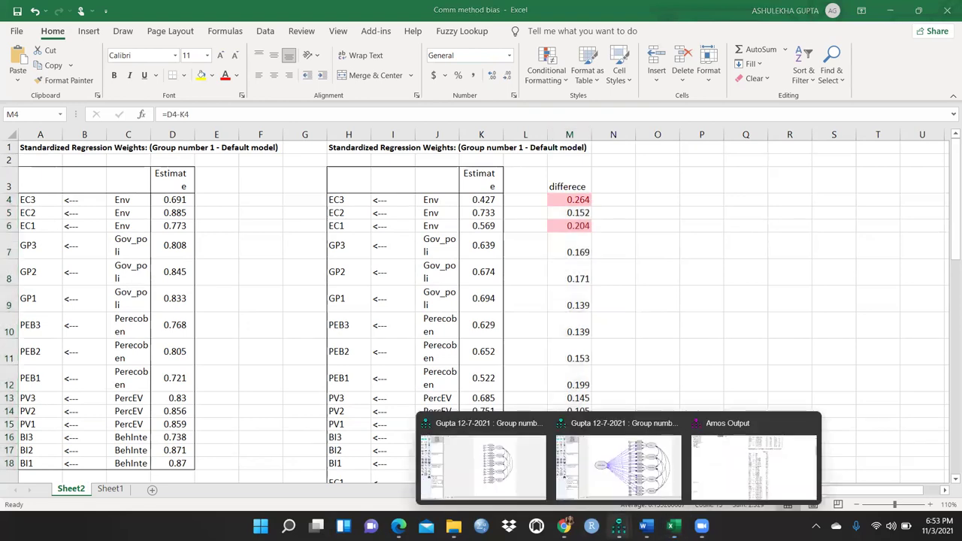
left_click(621, 481)
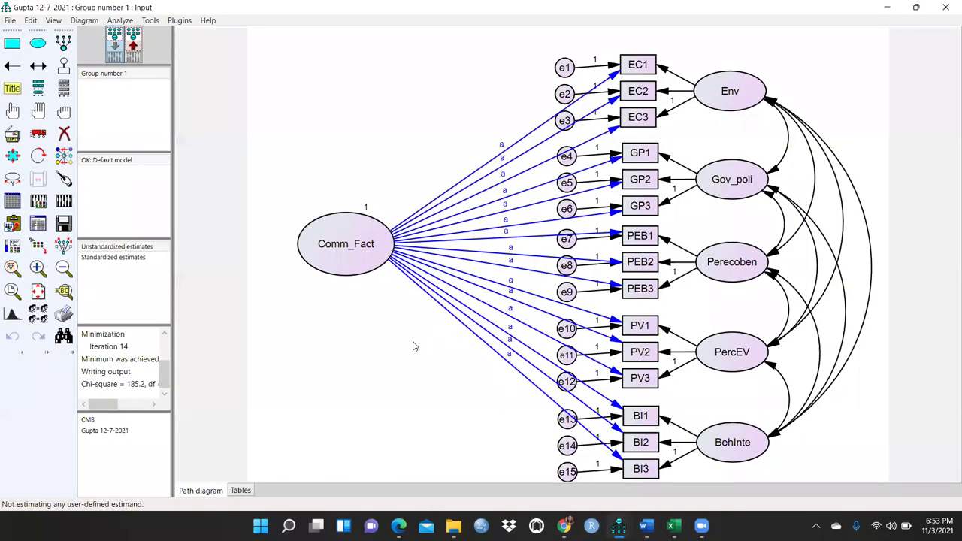